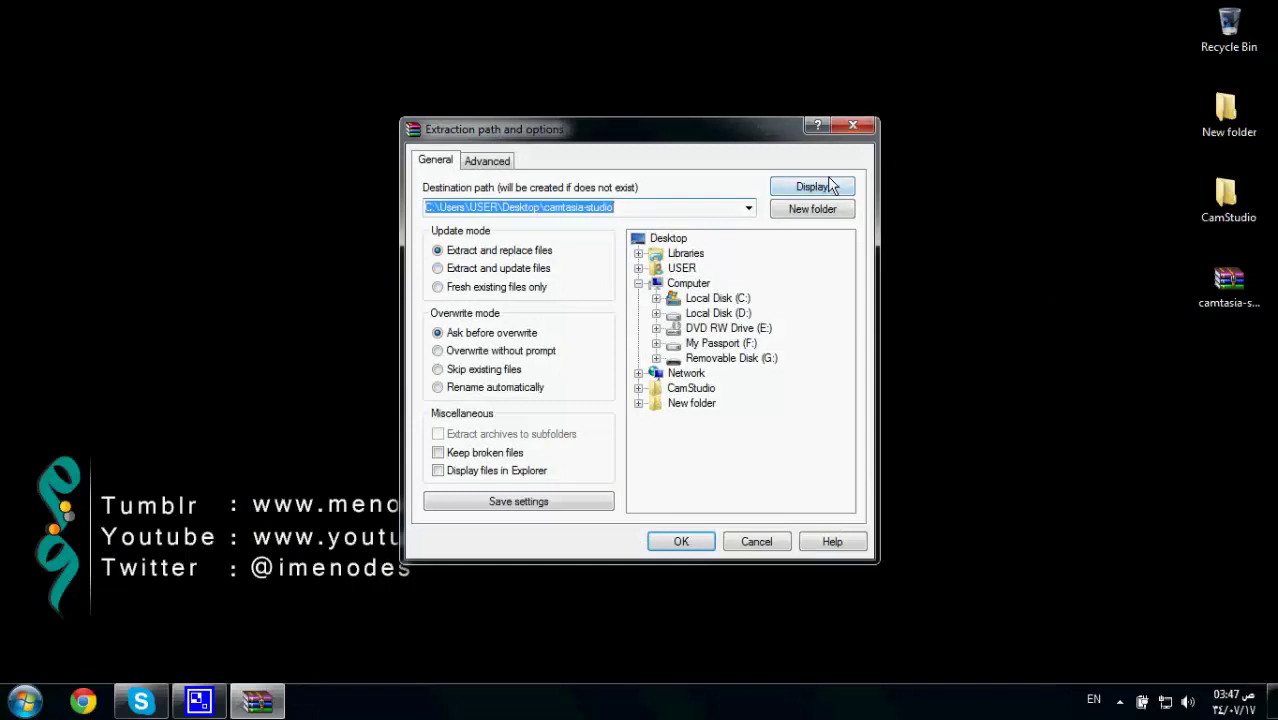
# Extract the archive to the camtasia-studio folder on the desktop and open that folder
pyautogui.click(820, 190)
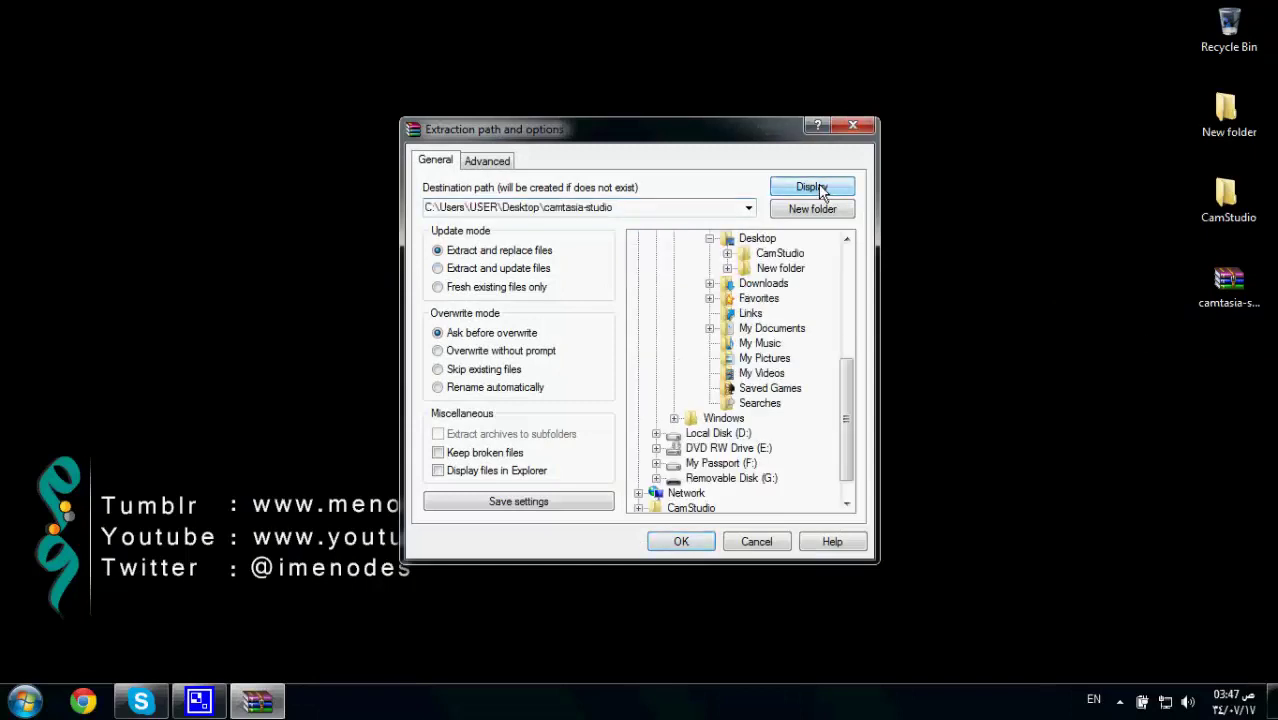
pyautogui.click(690, 547)
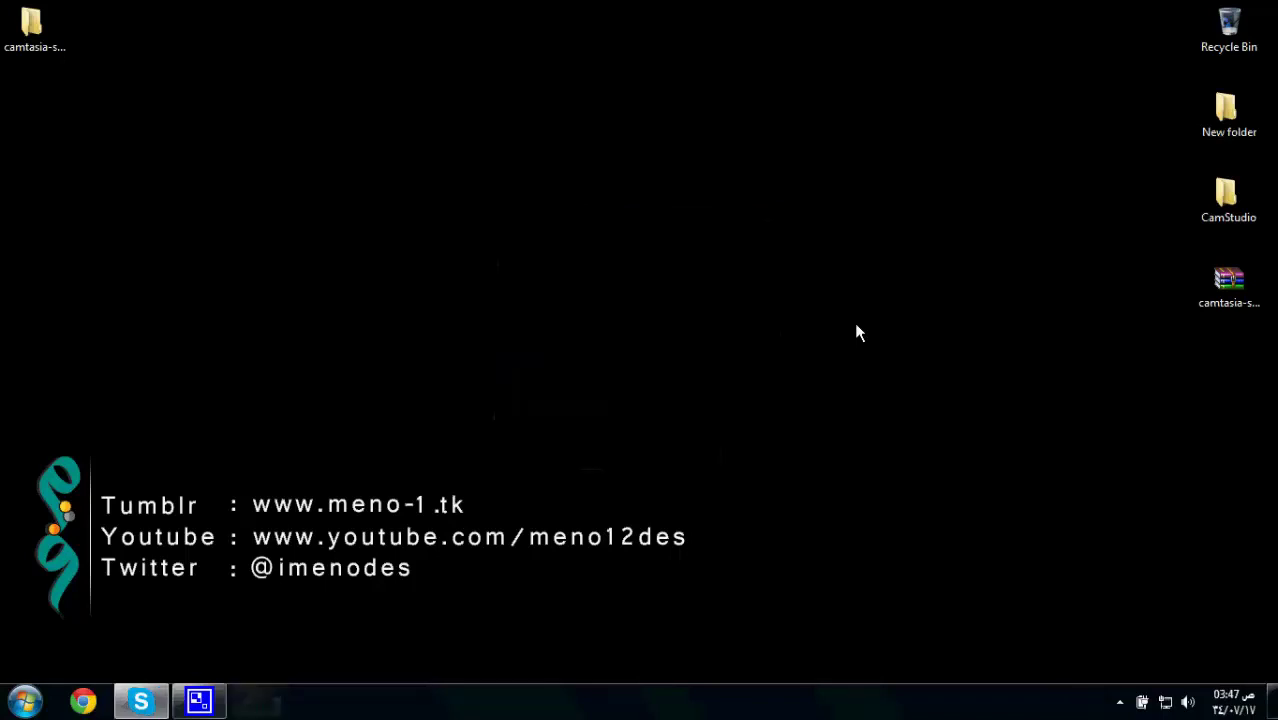
pyautogui.doubleClick(45, 35)
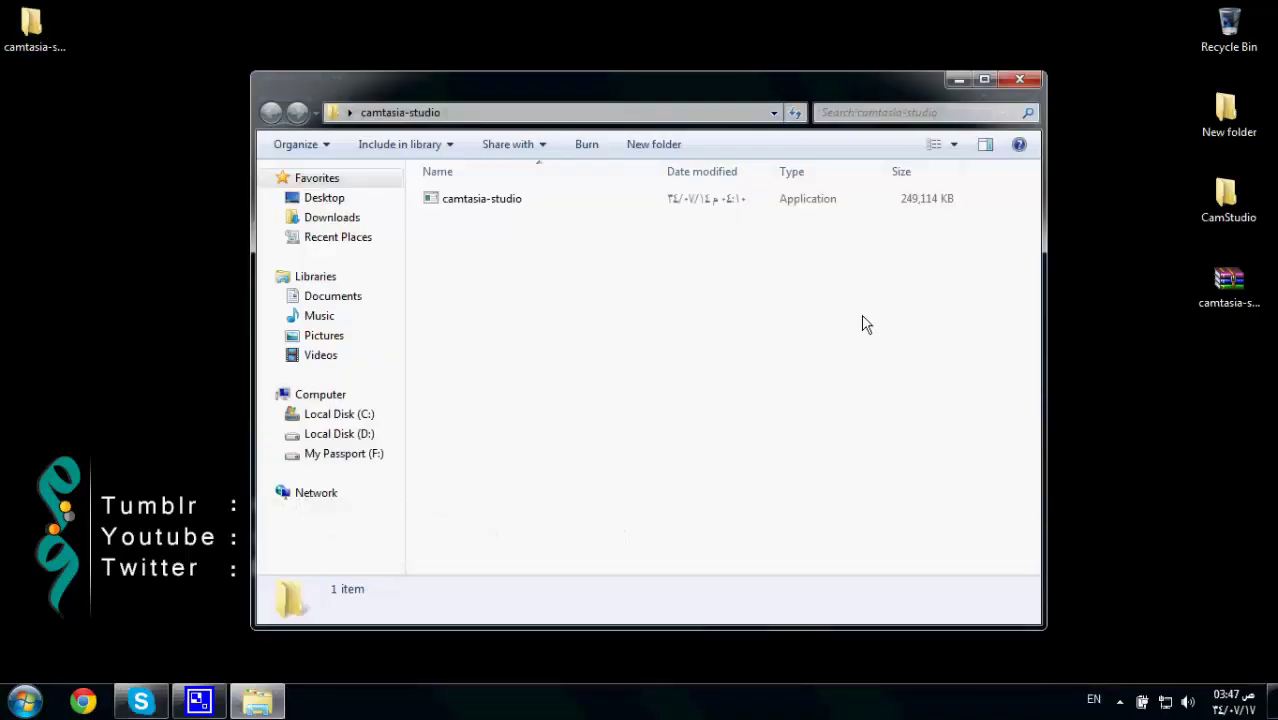
# Run the camtasia-studio installer as administrator and choose U.S. English as the installation language
pyautogui.rightClick(517, 200)
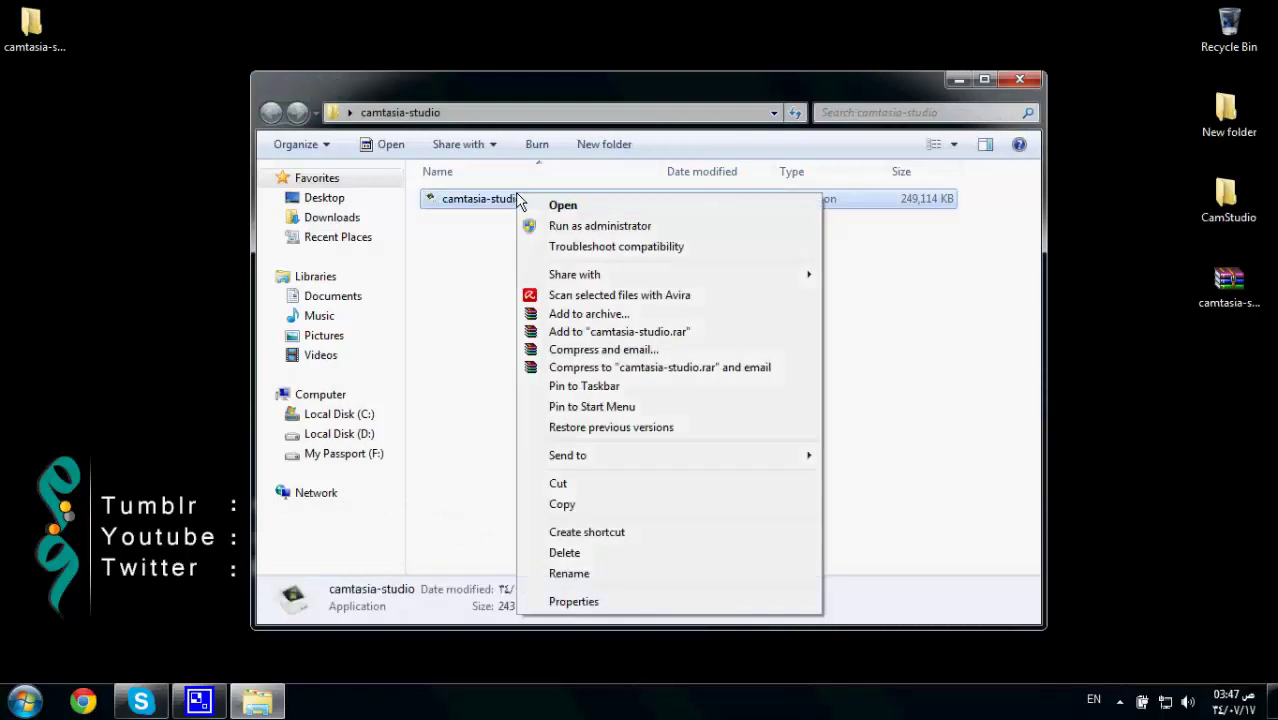
pyautogui.click(562, 228)
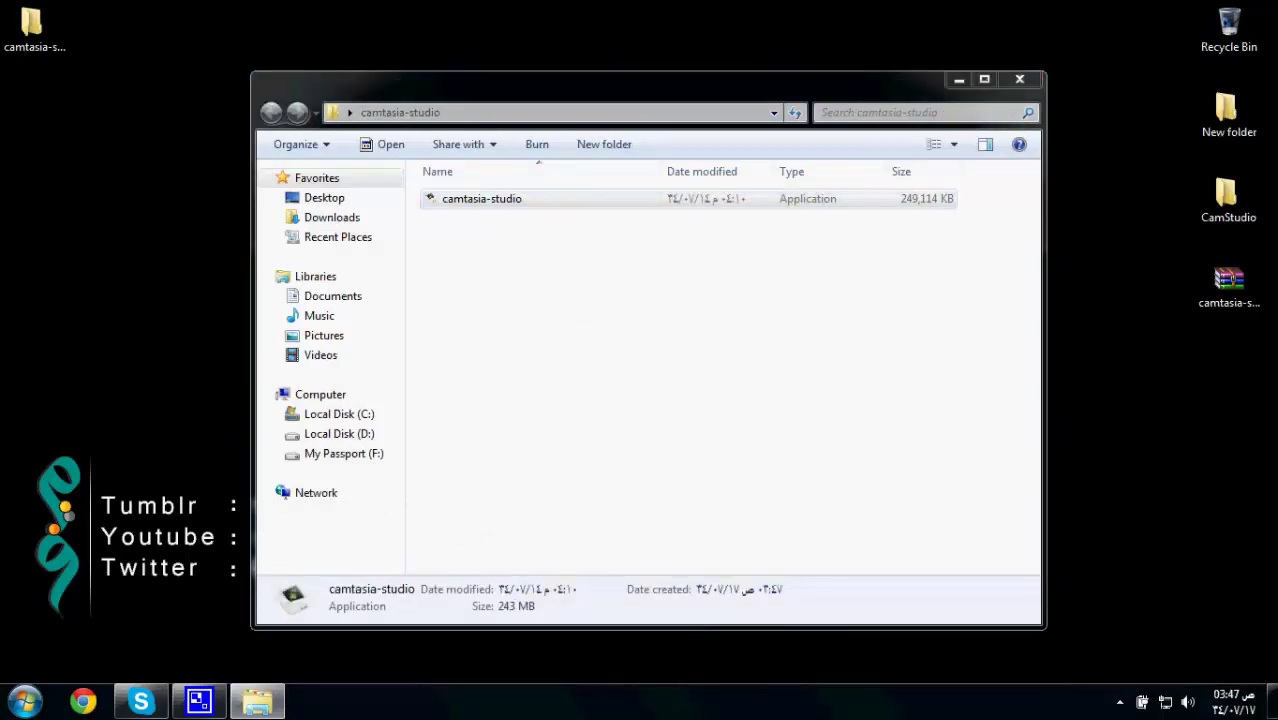
pyautogui.click(713, 394)
pyautogui.click(531, 366)
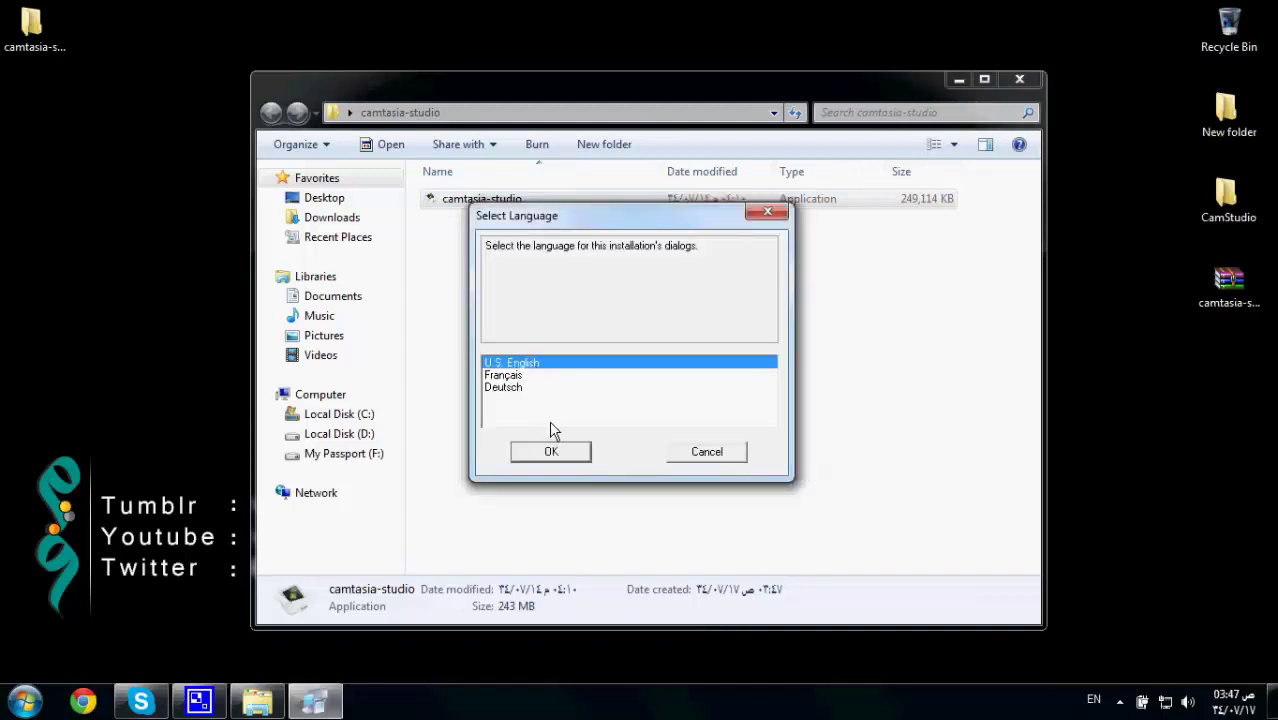
pyautogui.click(562, 455)
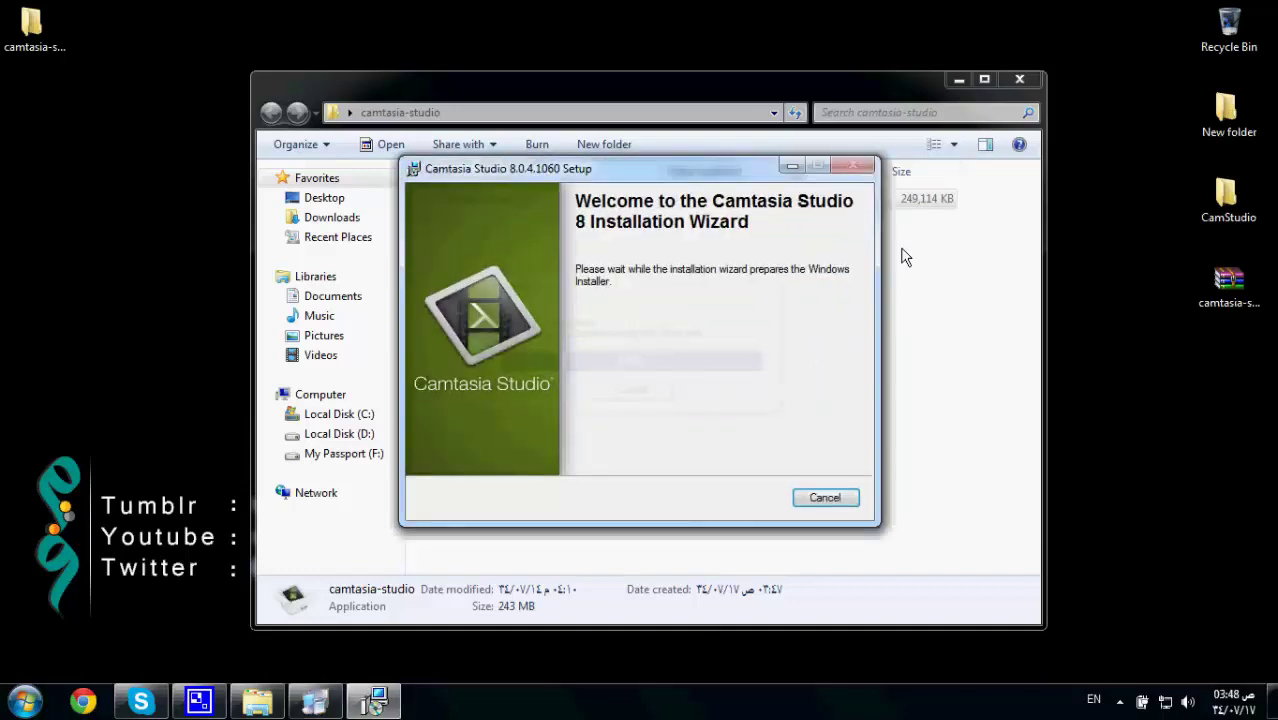
# Minimize the folder window, accept the license agreement and continue with usage data collection enabled
pyautogui.click(957, 79)
pyautogui.click(765, 497)
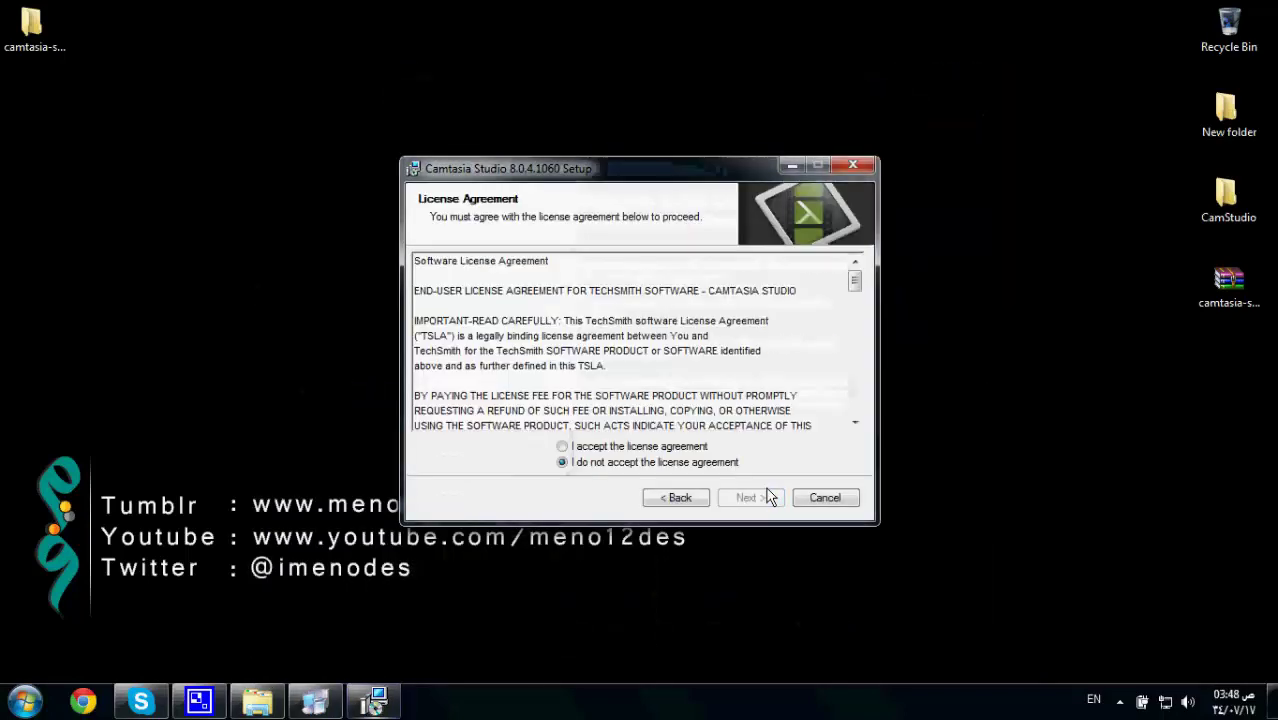
pyautogui.click(640, 447)
pyautogui.click(752, 497)
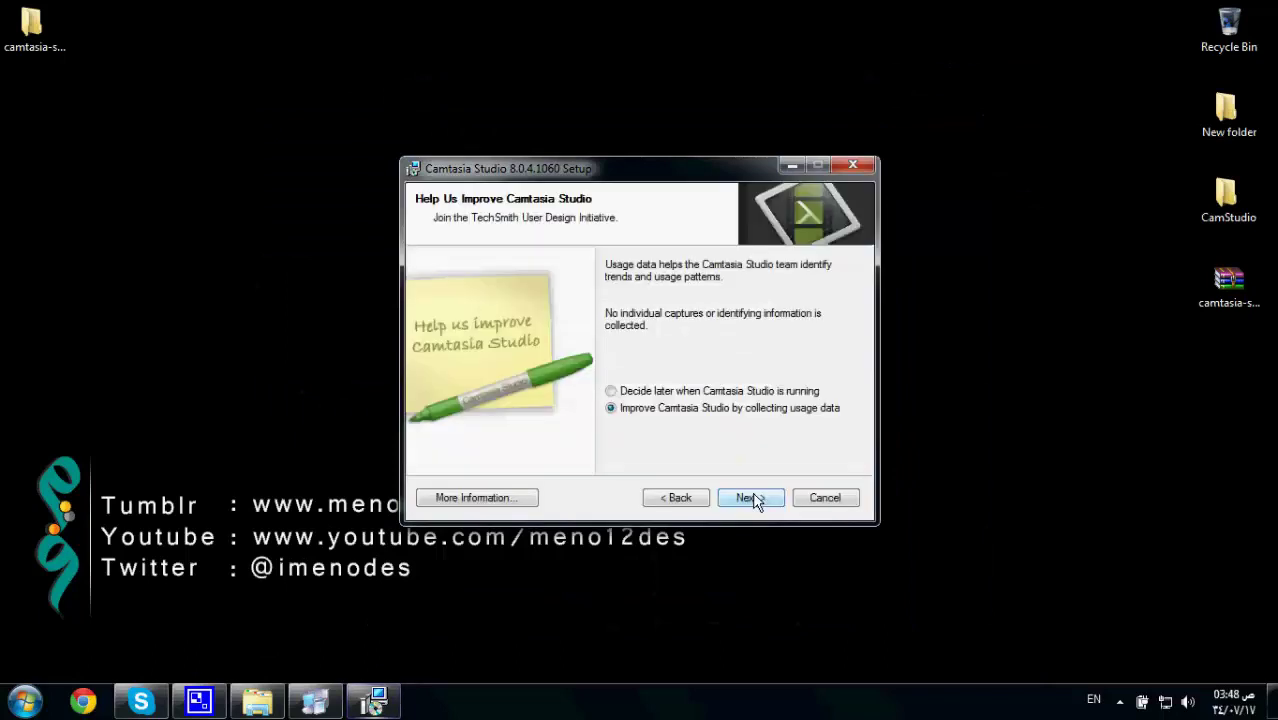
pyautogui.click(752, 497)
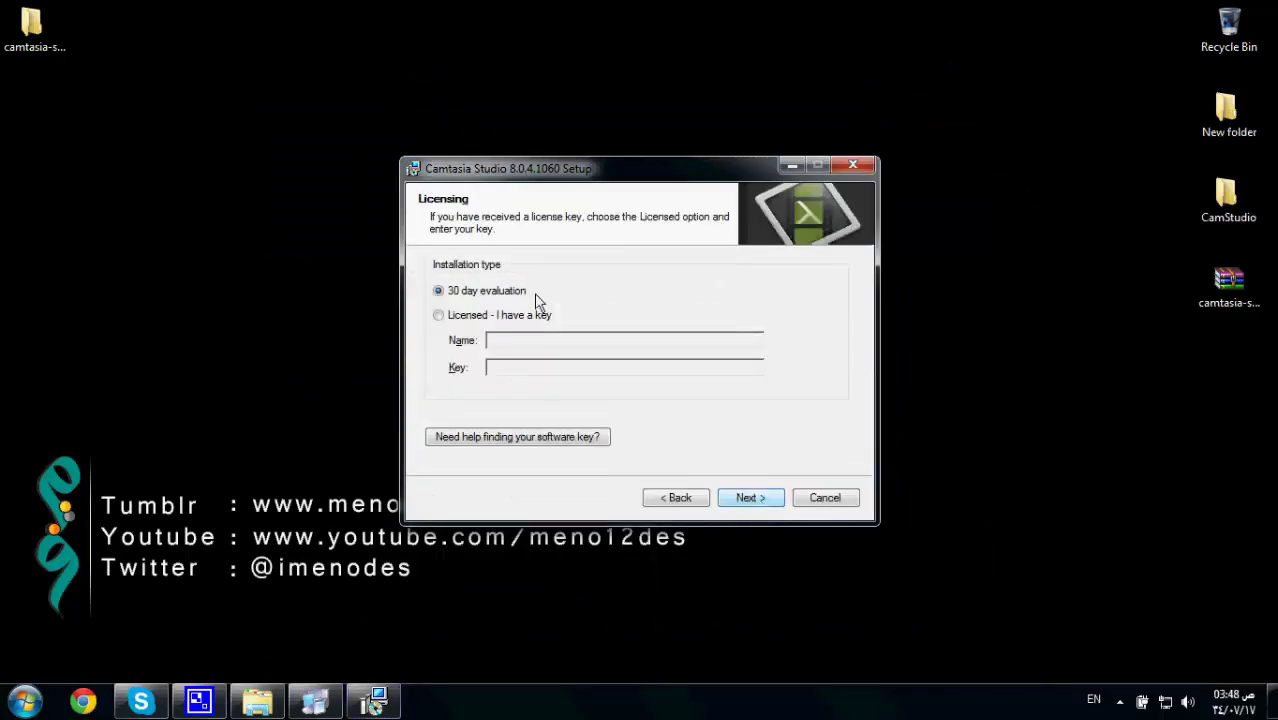
# Install the 30 day evaluation into the default folder, with a desktop shortcut and the default Library assets
pyautogui.click(754, 497)
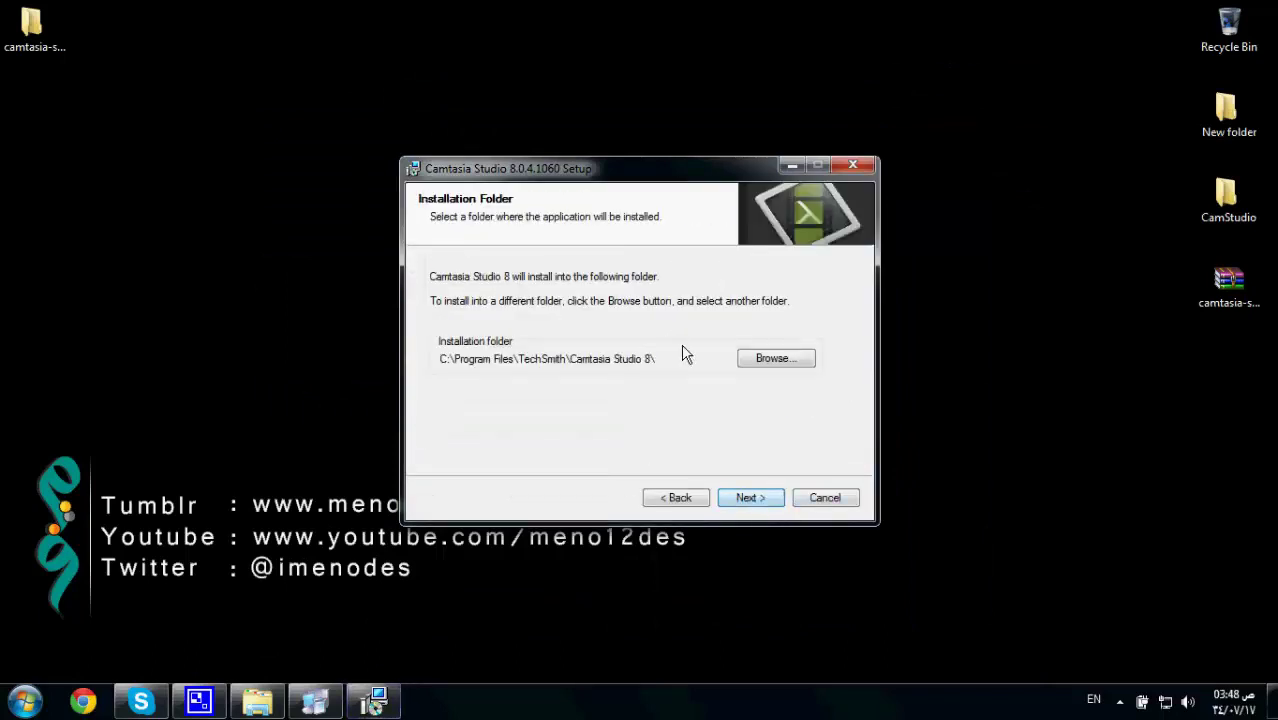
pyautogui.click(751, 498)
pyautogui.click(751, 496)
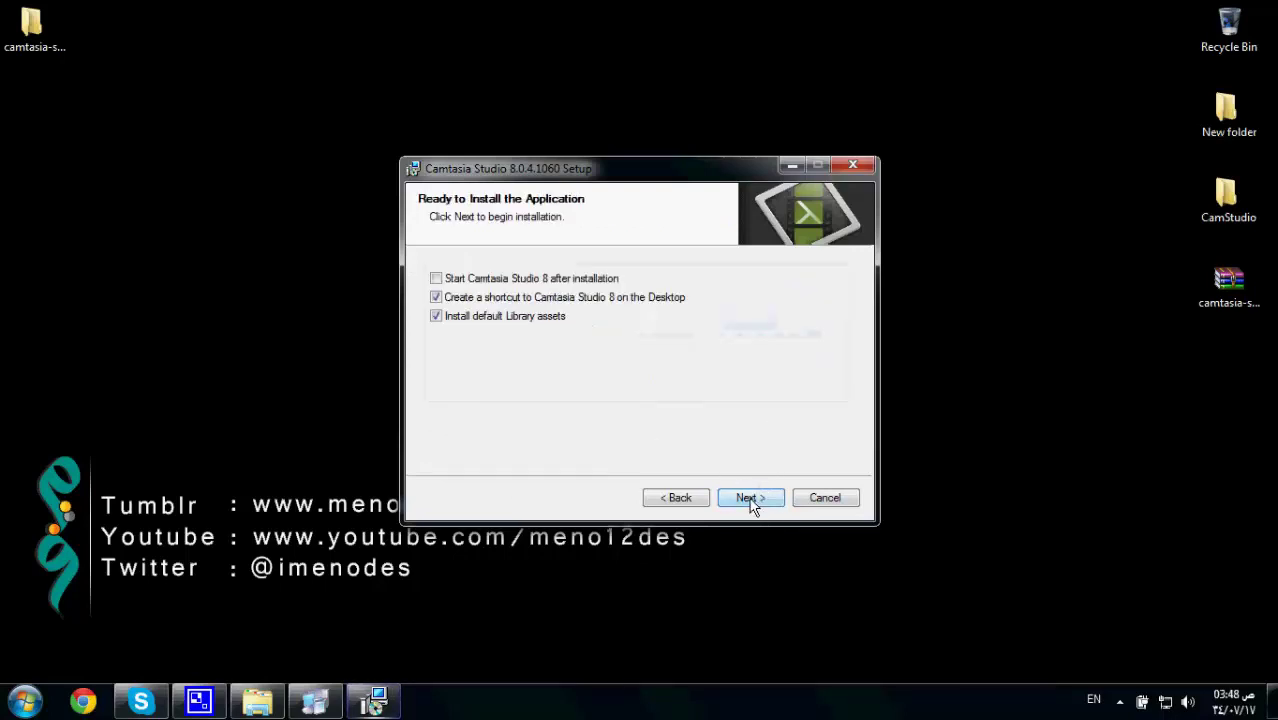
pyautogui.click(752, 498)
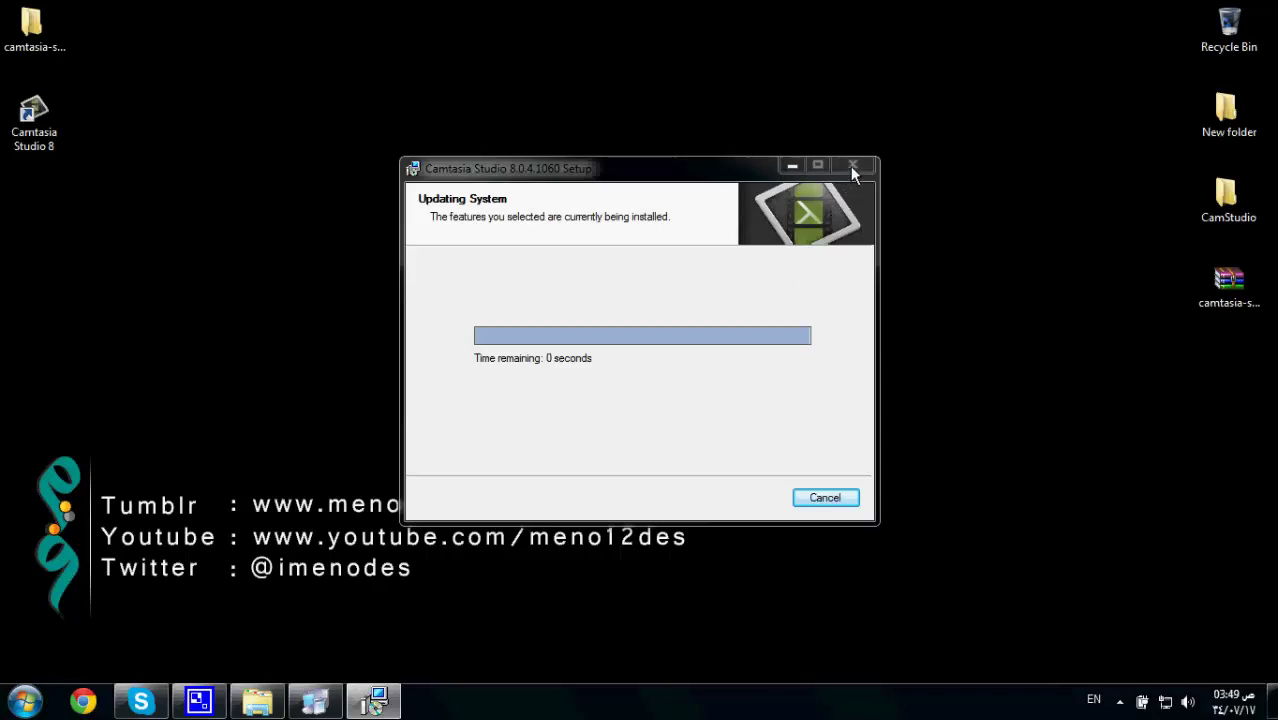
pyautogui.click(658, 398)
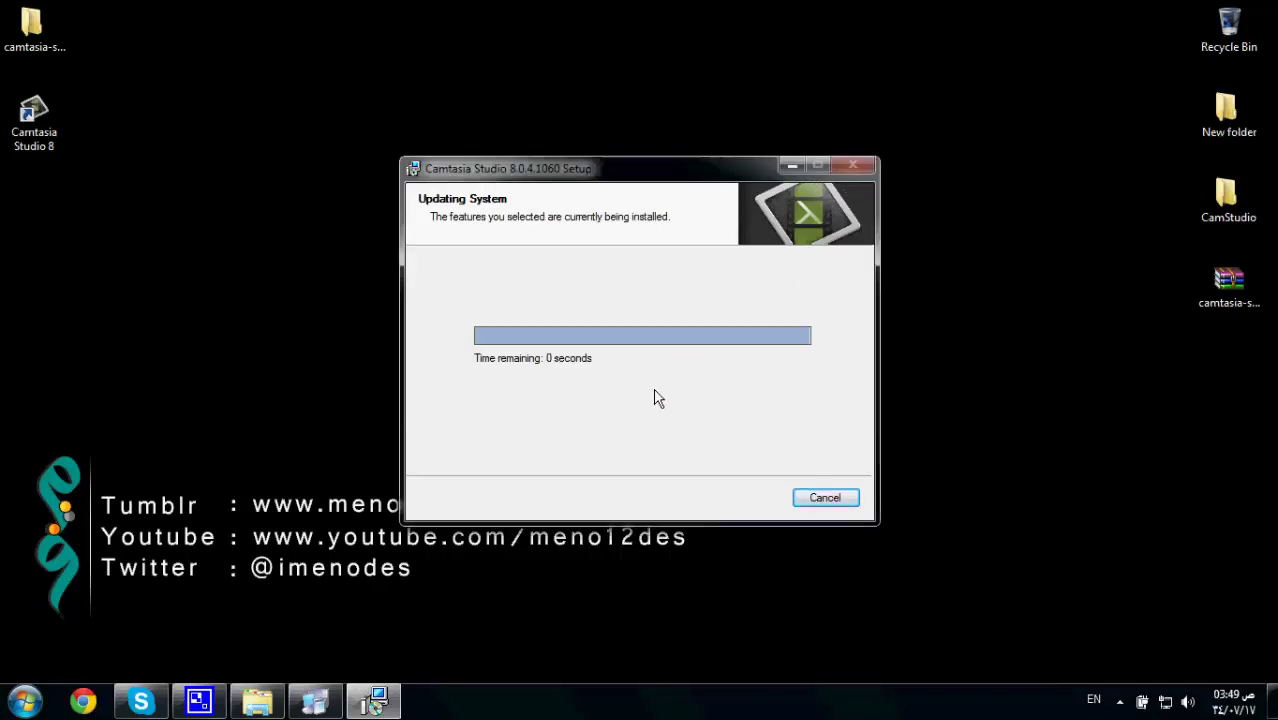
pyautogui.rightClick(1000, 214)
pyautogui.click(1038, 265)
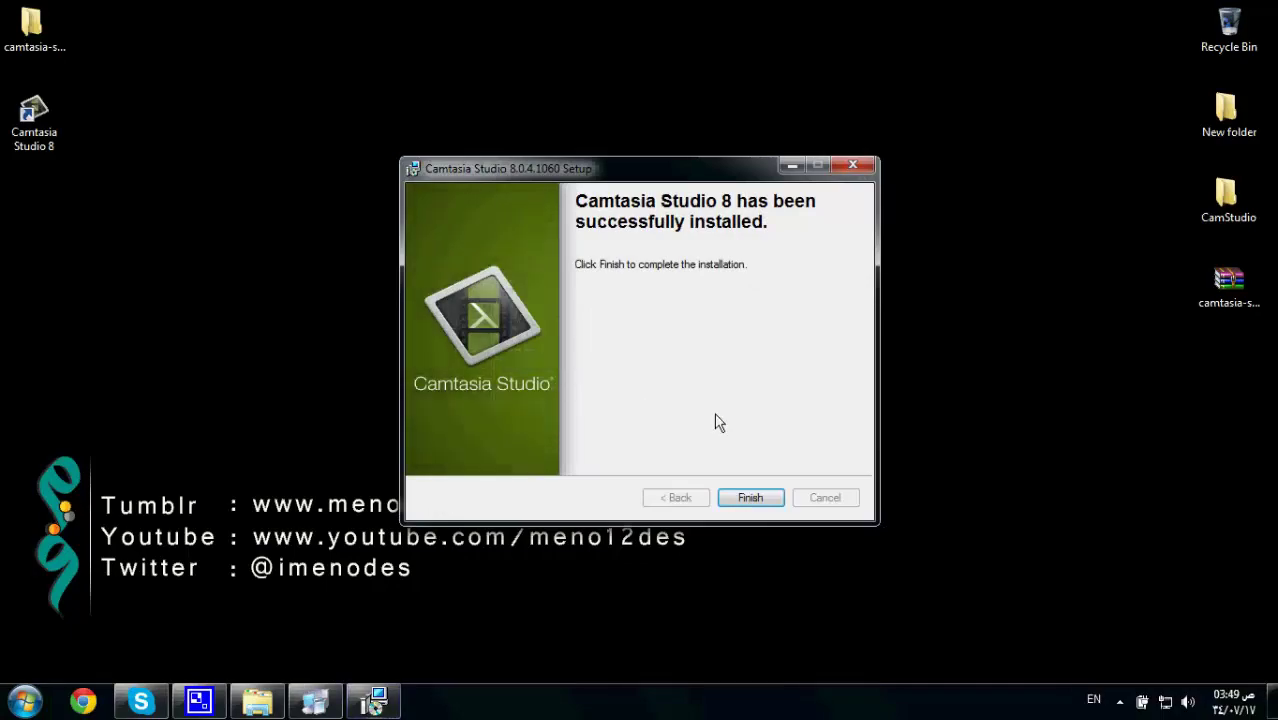
# Finish the Camtasia Studio 8 installation wizard
pyautogui.click(749, 497)
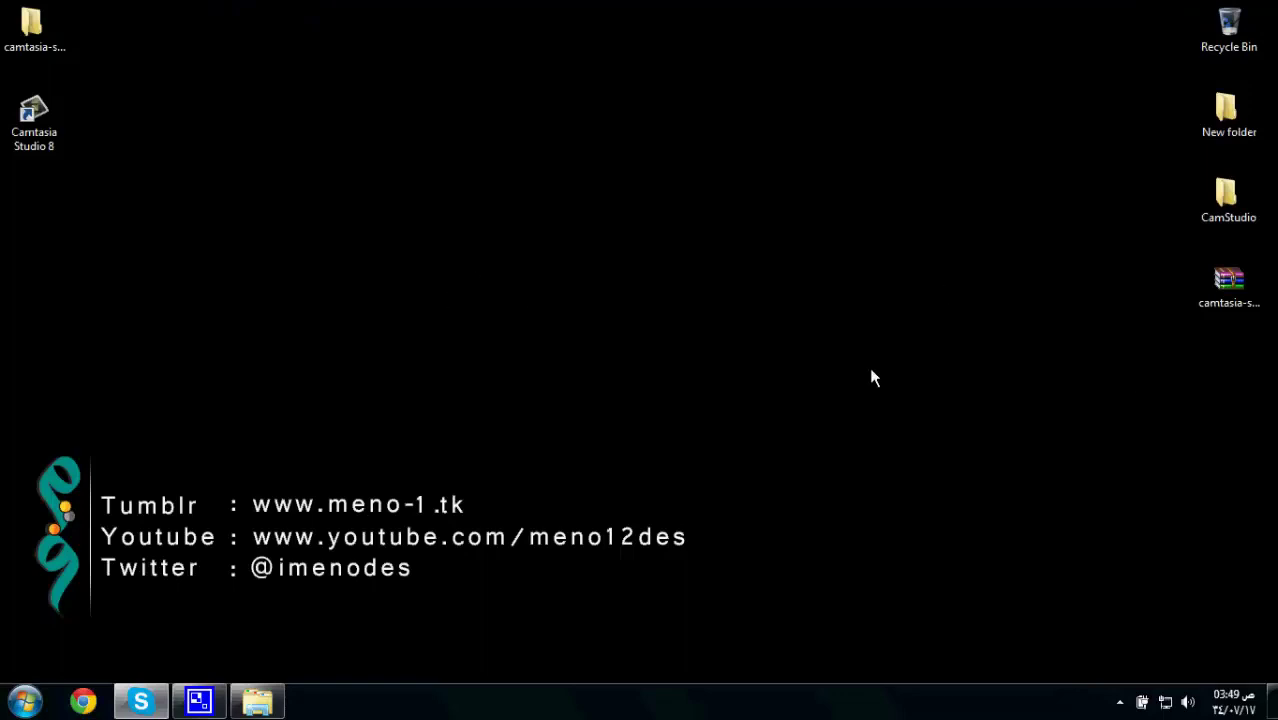
pyautogui.rightClick(848, 304)
pyautogui.click(919, 353)
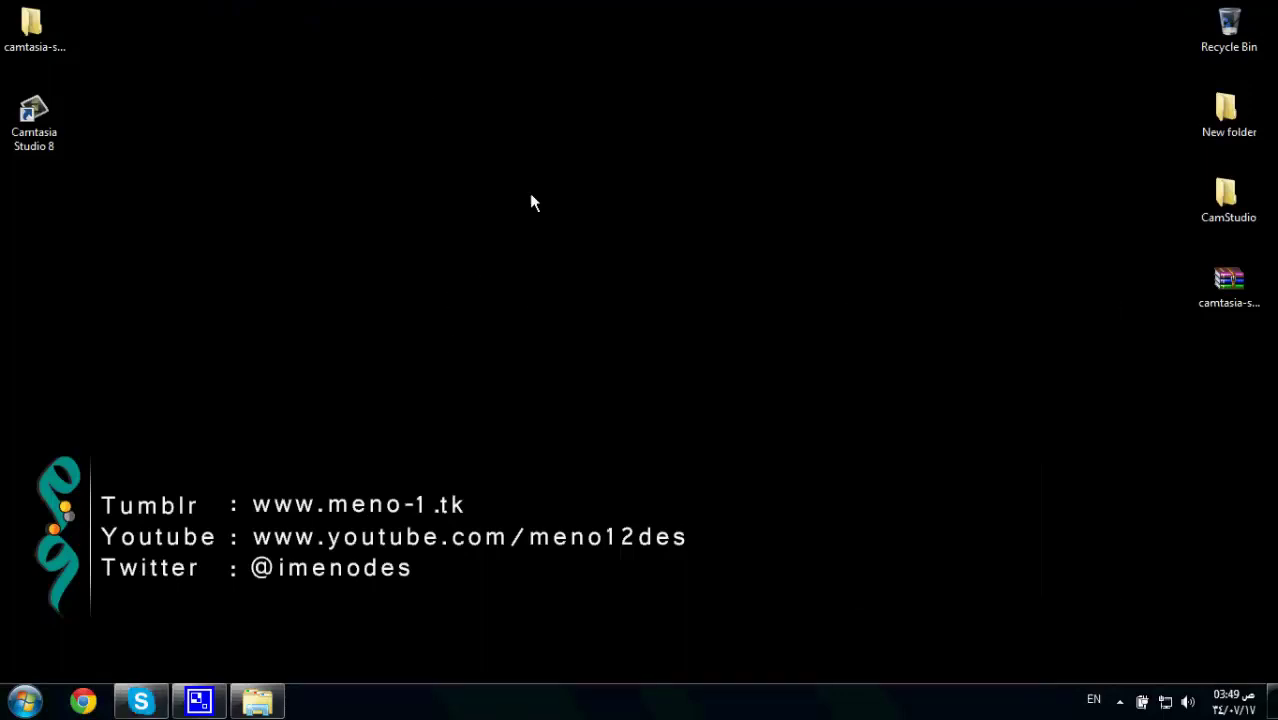
# Launch Camtasia Studio 8 from the desktop, continue in evaluation mode and maximize its window
pyautogui.click(20, 143)
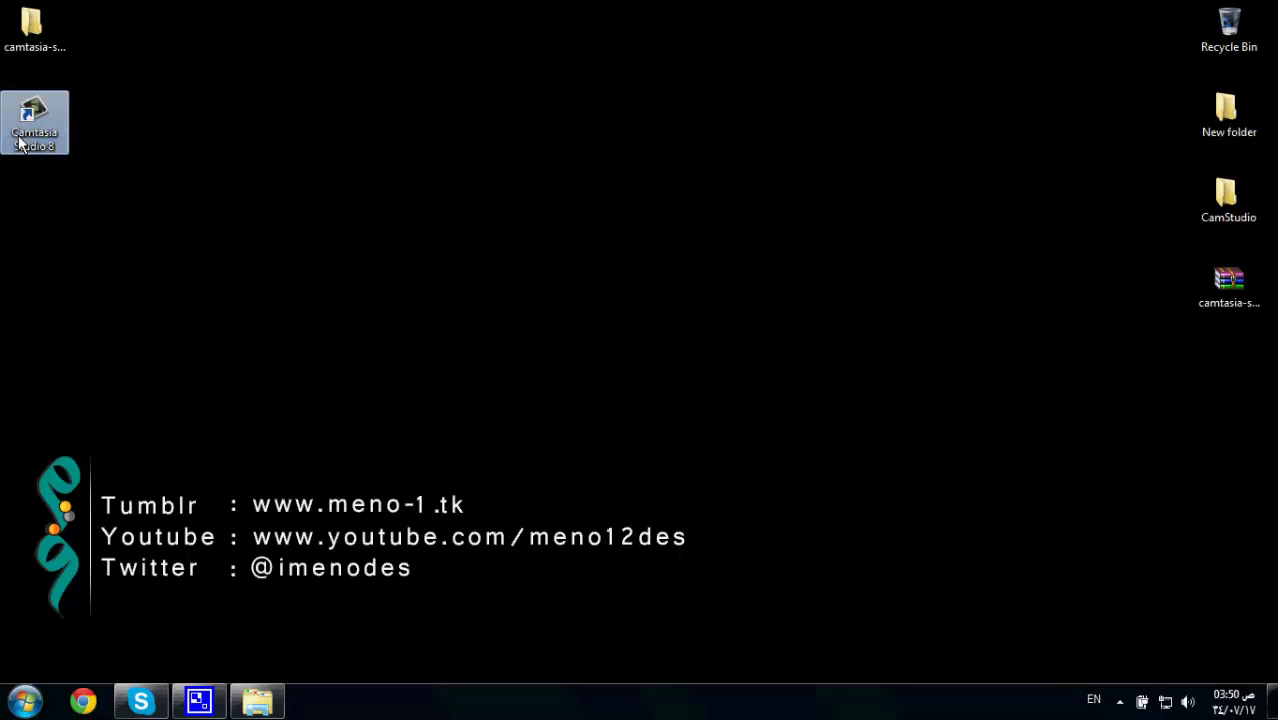
pyautogui.doubleClick(20, 143)
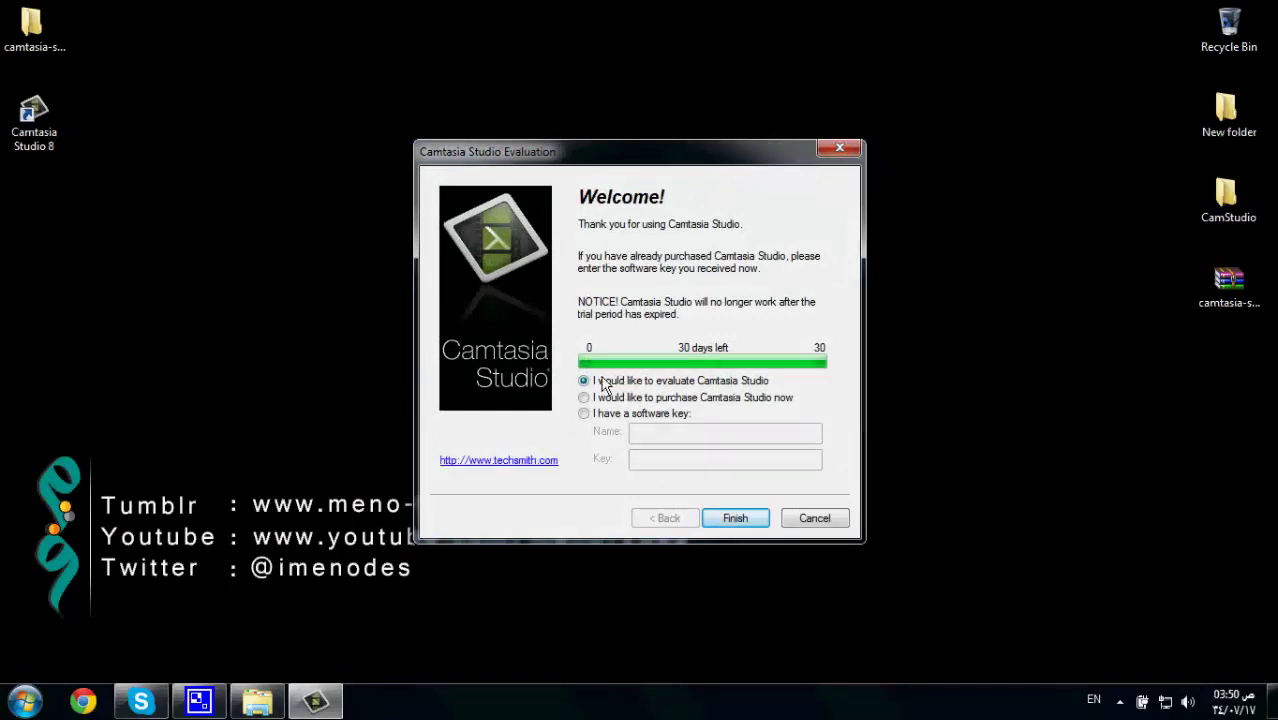
pyautogui.click(736, 518)
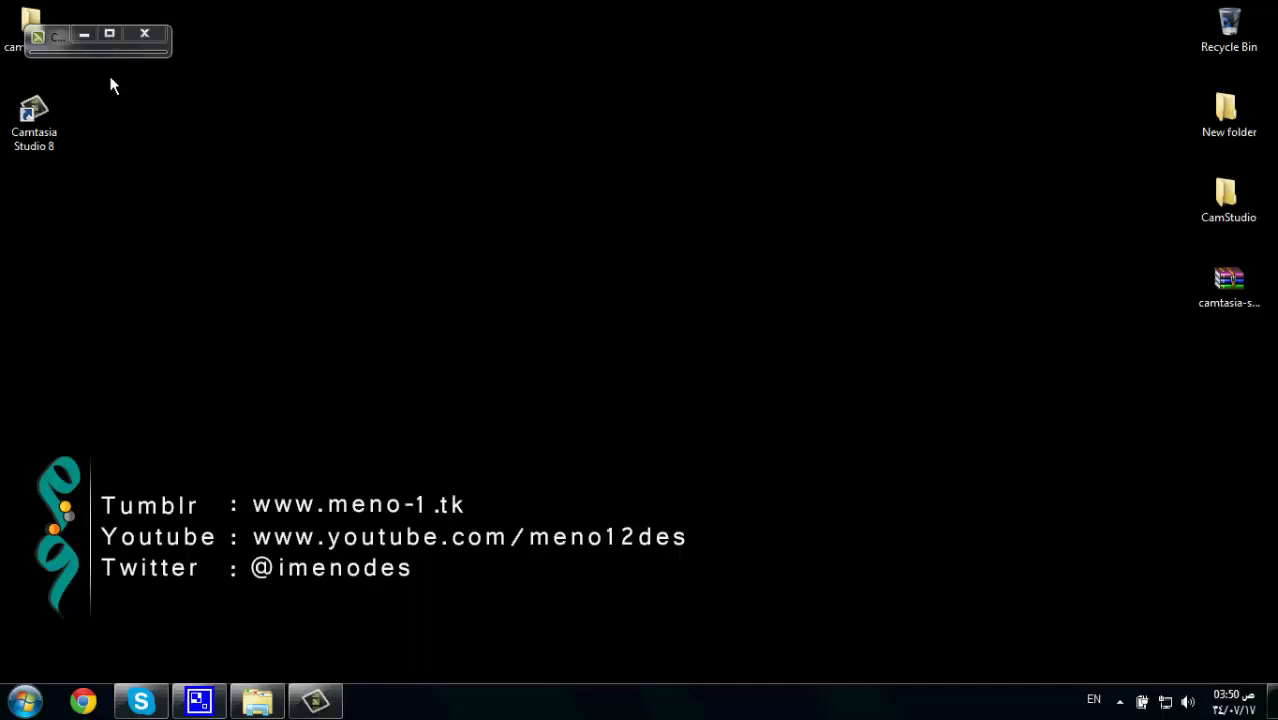
pyautogui.click(315, 700)
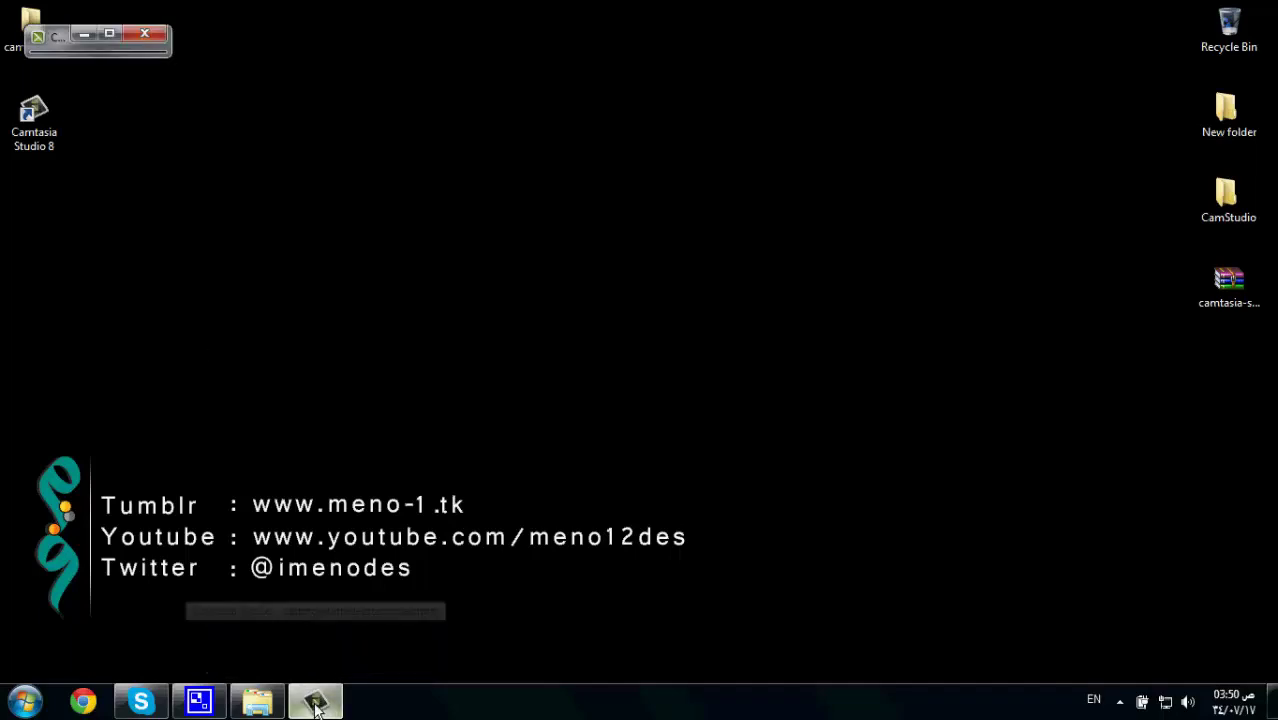
pyautogui.click(110, 35)
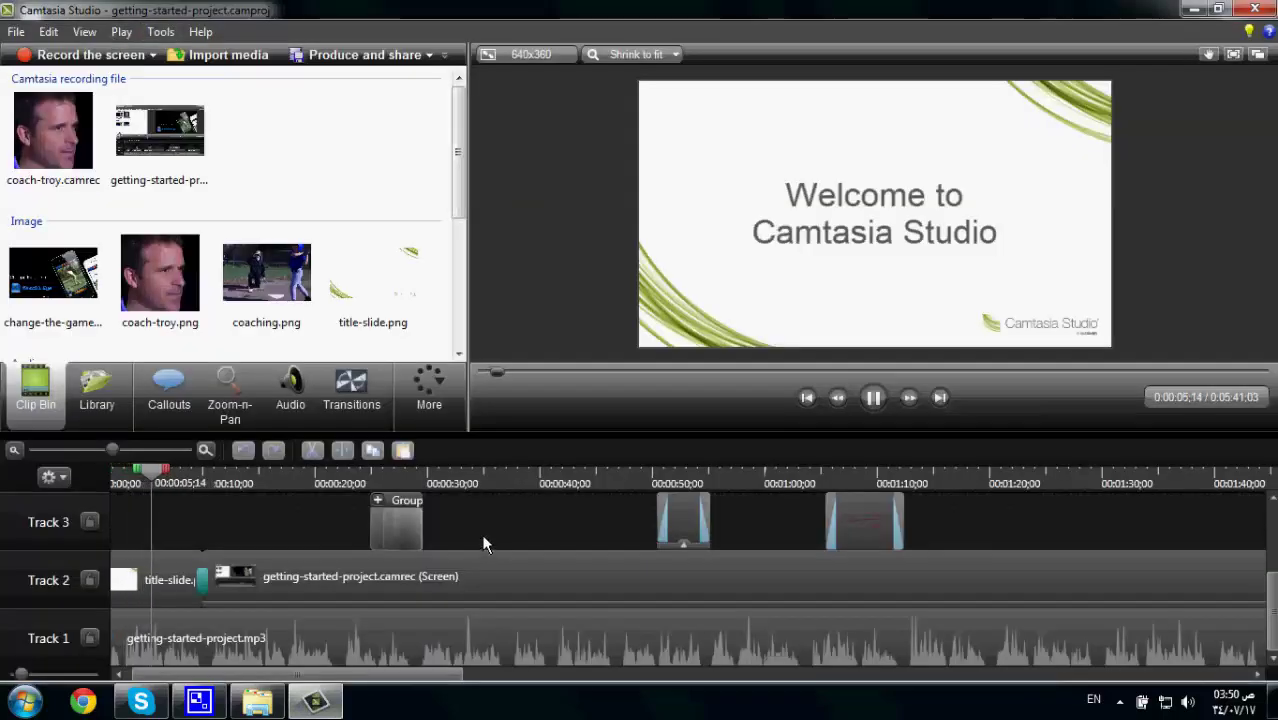
# Stop playback and delete all sample media from the timeline and the Clip Bin
pyautogui.hotkey('ctrl', 'a')
pyautogui.press('space')
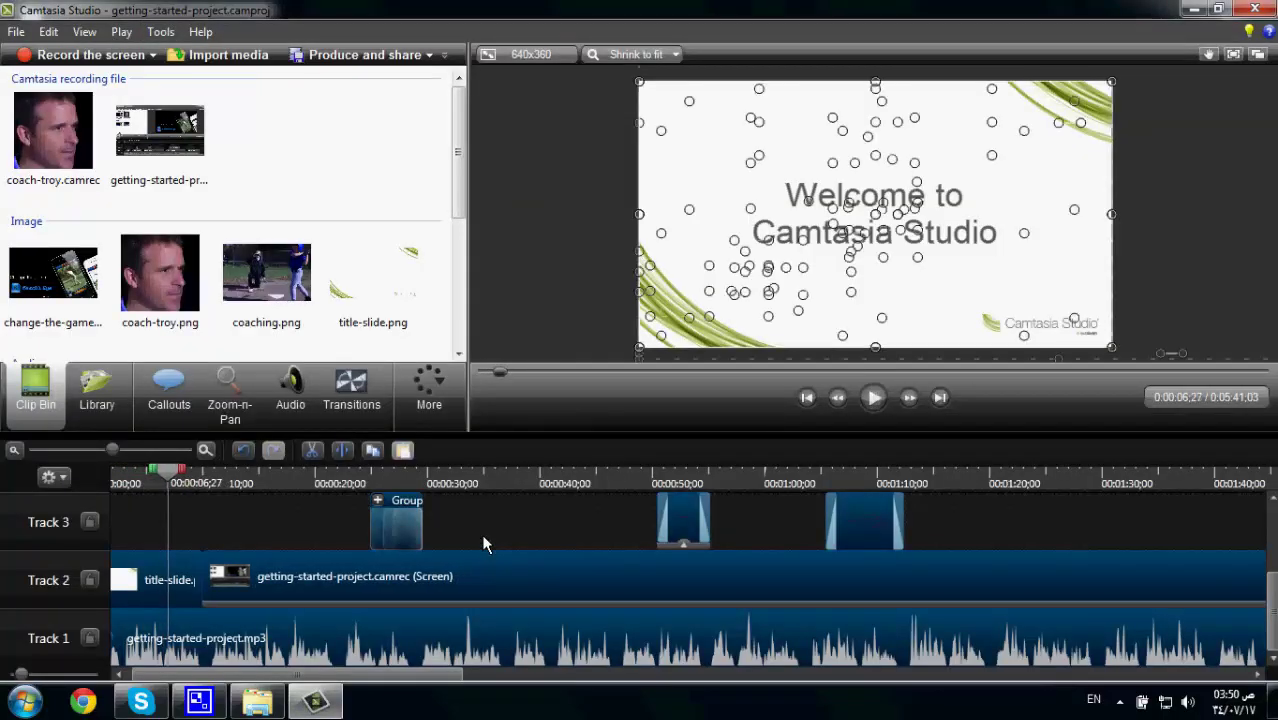
pyautogui.press('Delete')
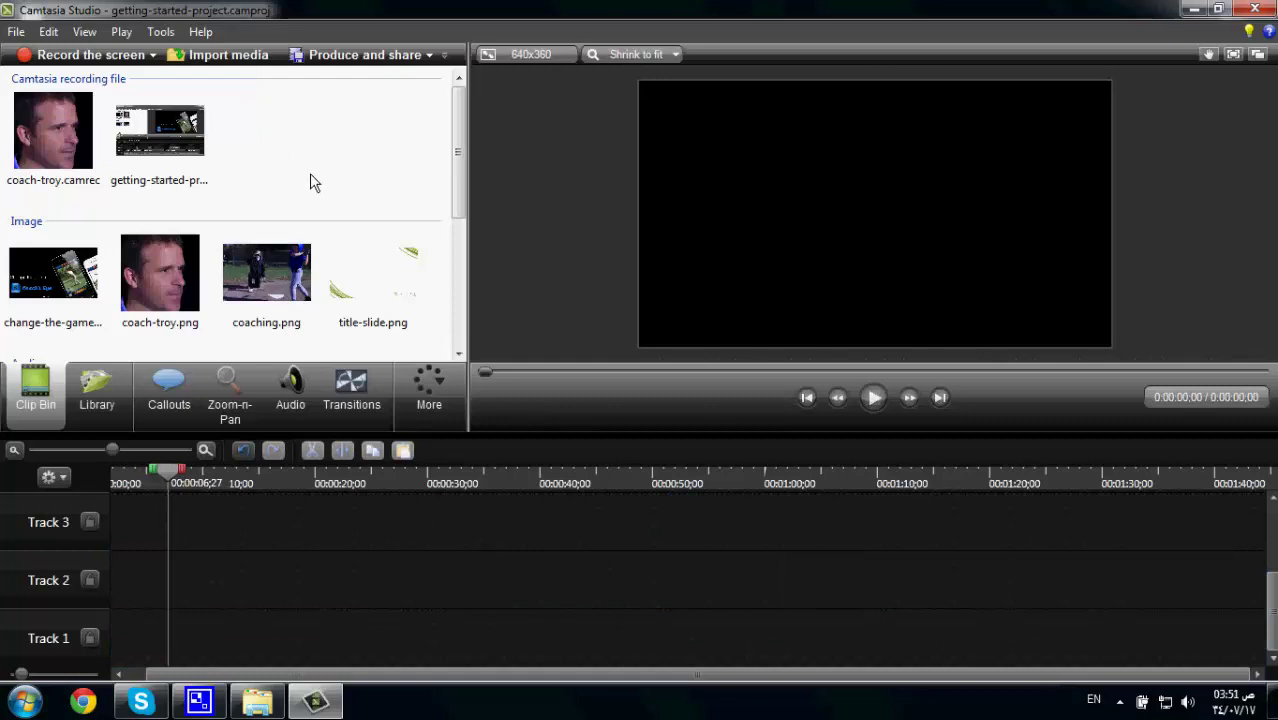
pyautogui.hotkey('ctrl', 'a')
pyautogui.press('Delete')
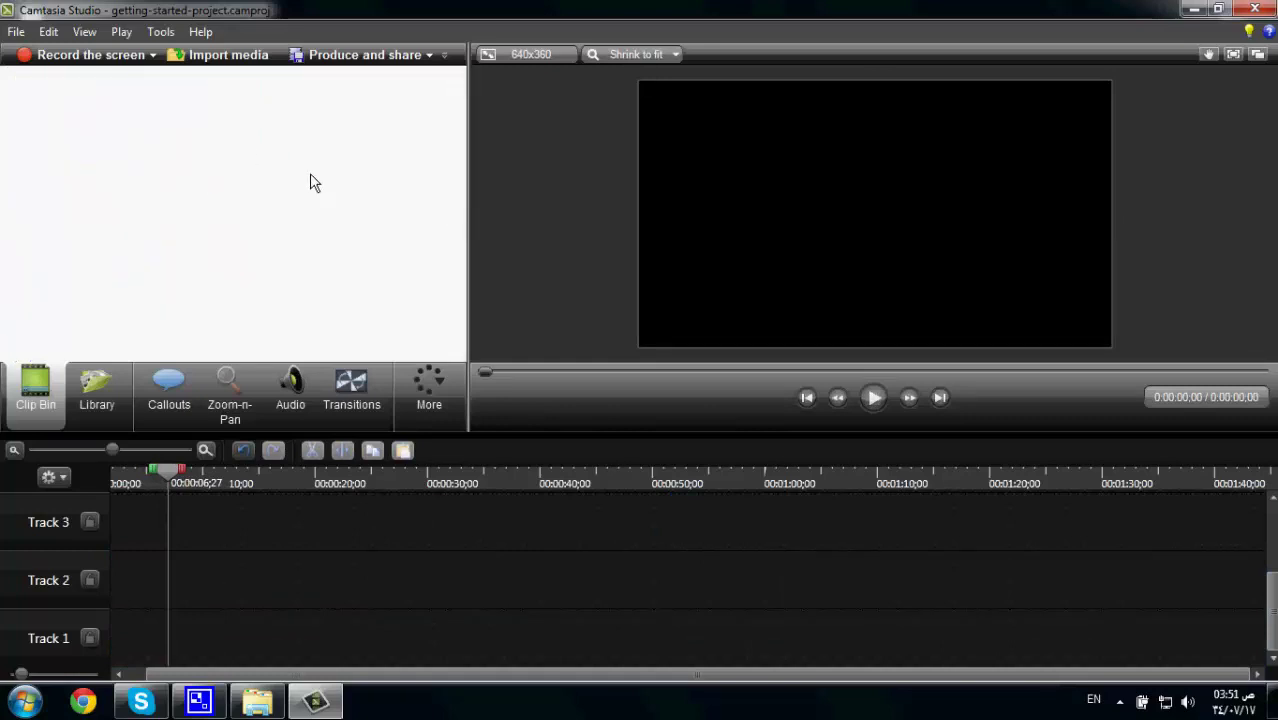
# Start importing media and browse to the Desktop location
pyautogui.click(16, 31)
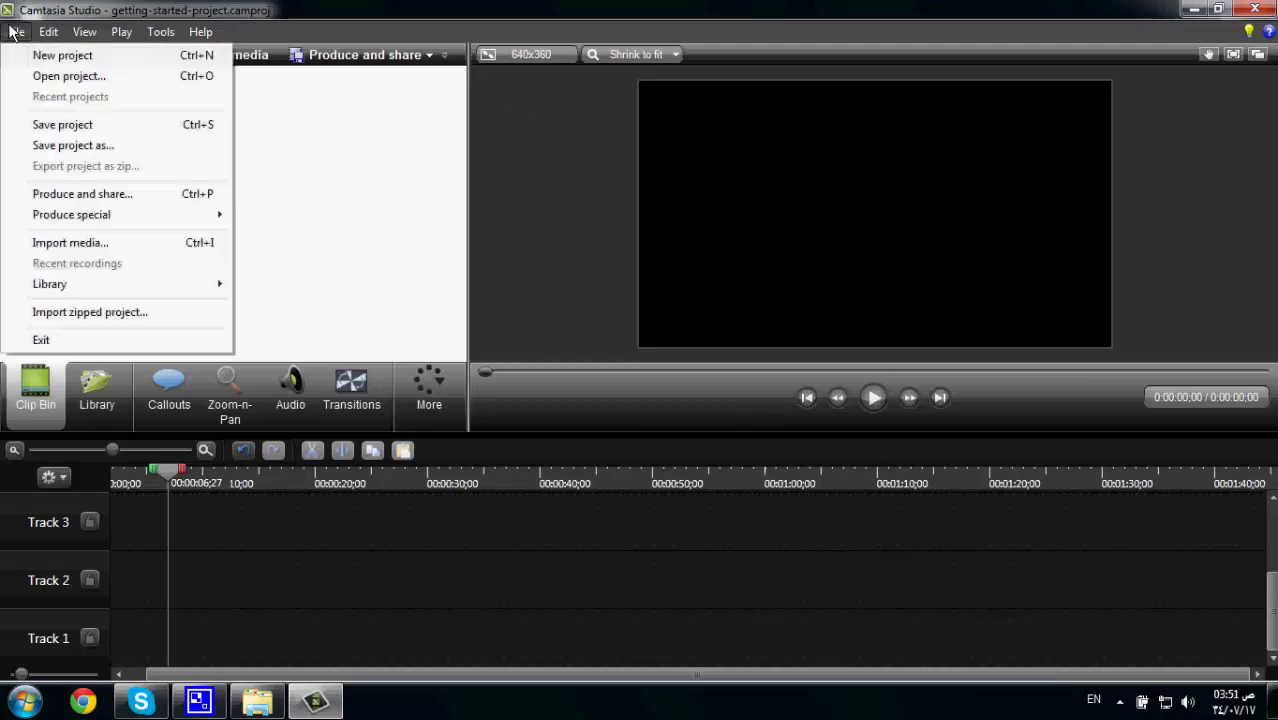
pyautogui.click(60, 246)
pyautogui.click(410, 233)
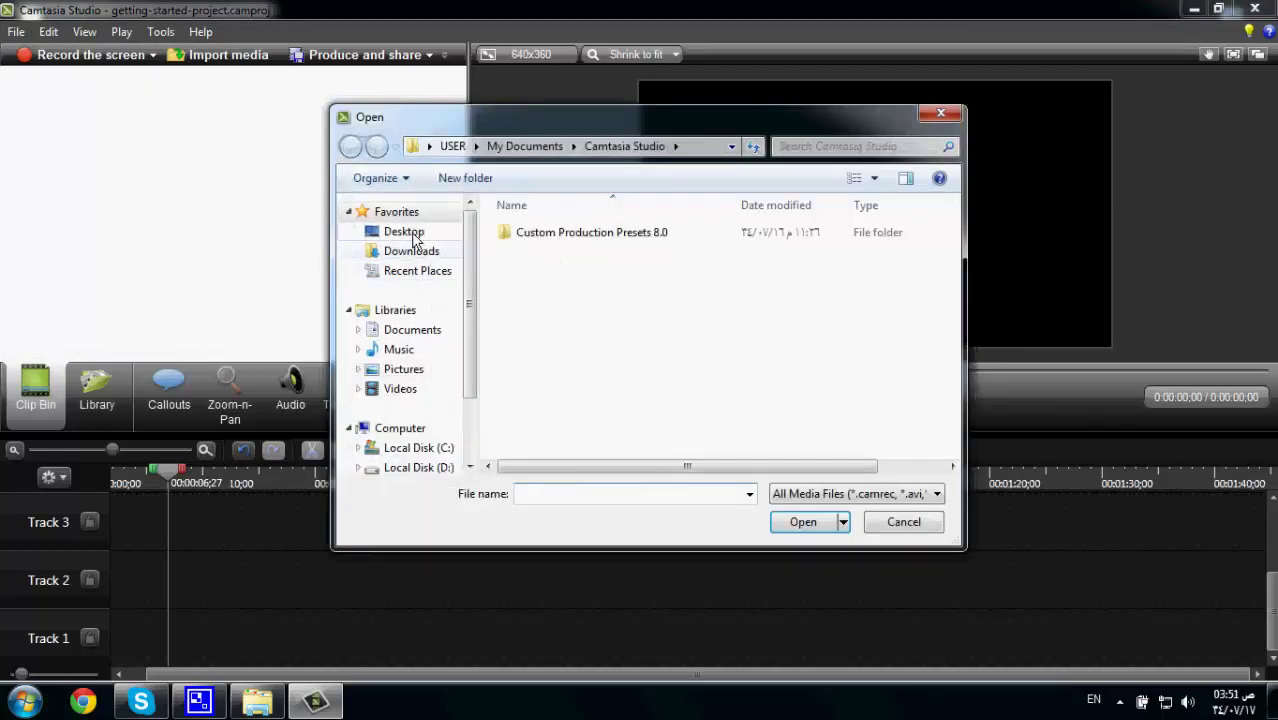
pyautogui.scroll(-3, 864, 331)
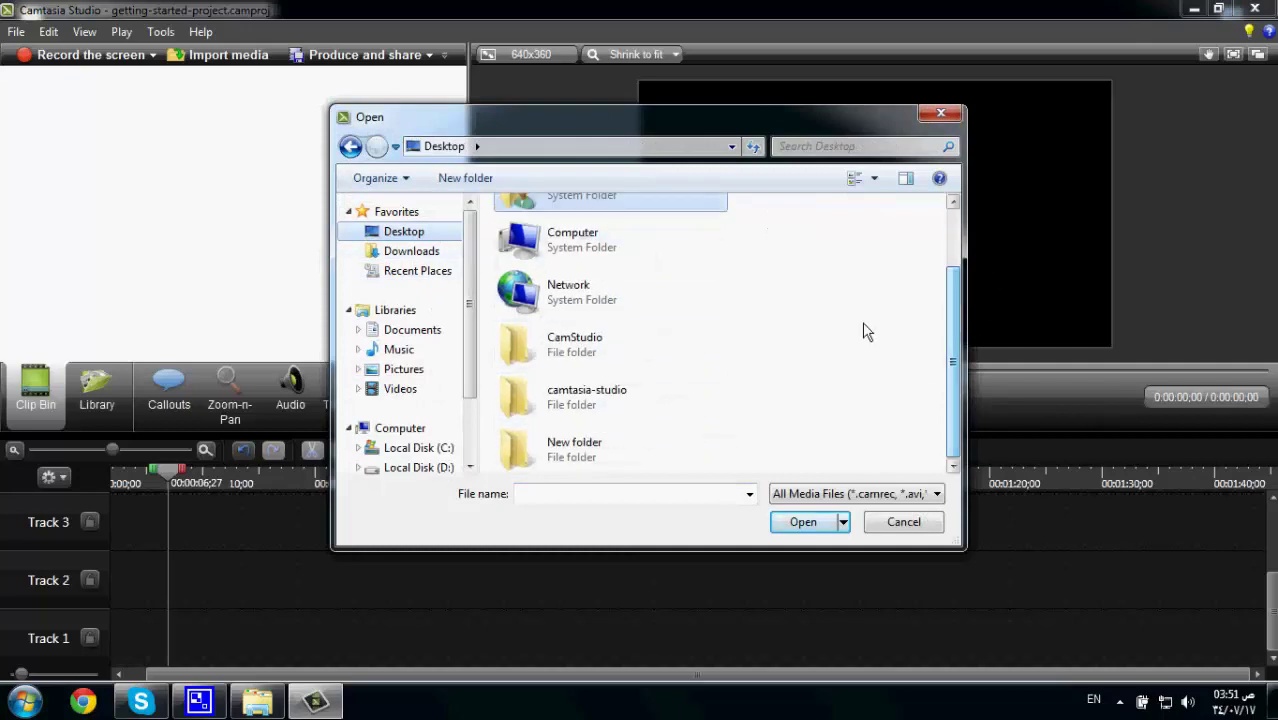
pyautogui.doubleClick(568, 464)
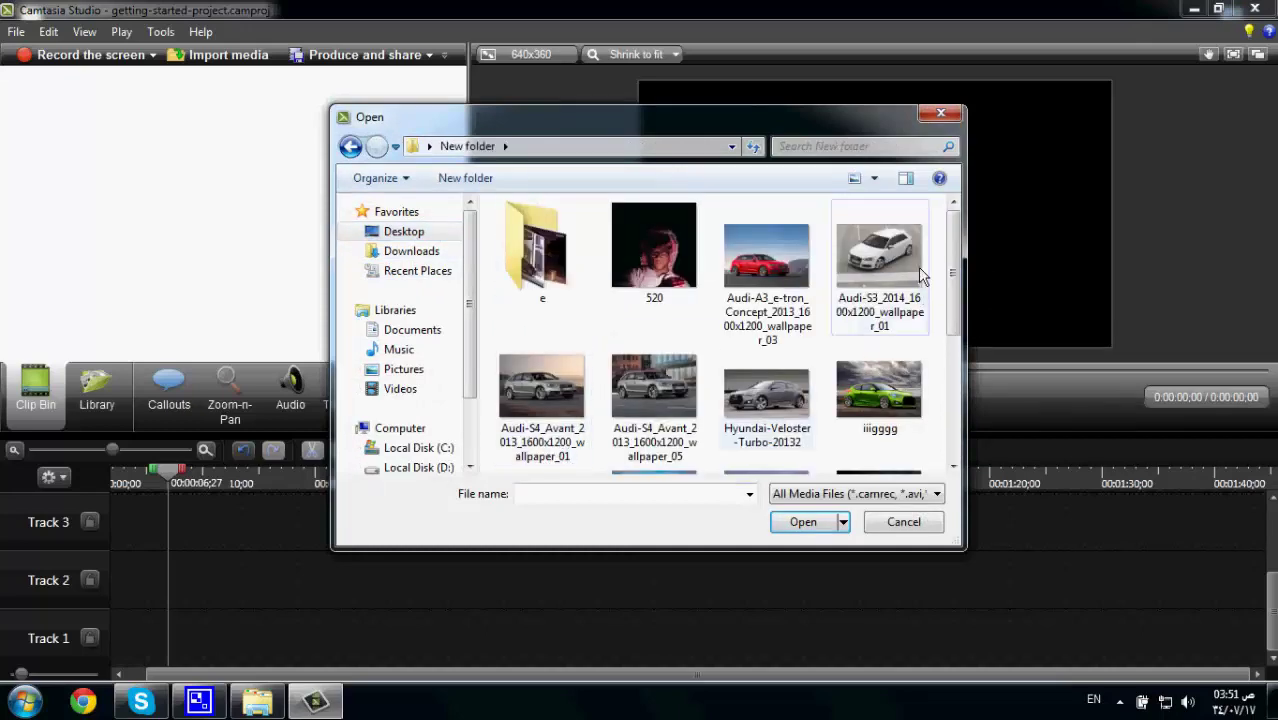
pyautogui.moveTo(953, 275)
pyautogui.mouseDown()
pyautogui.moveTo(951, 371)
pyautogui.moveTo(950, 265)
pyautogui.mouseUp()
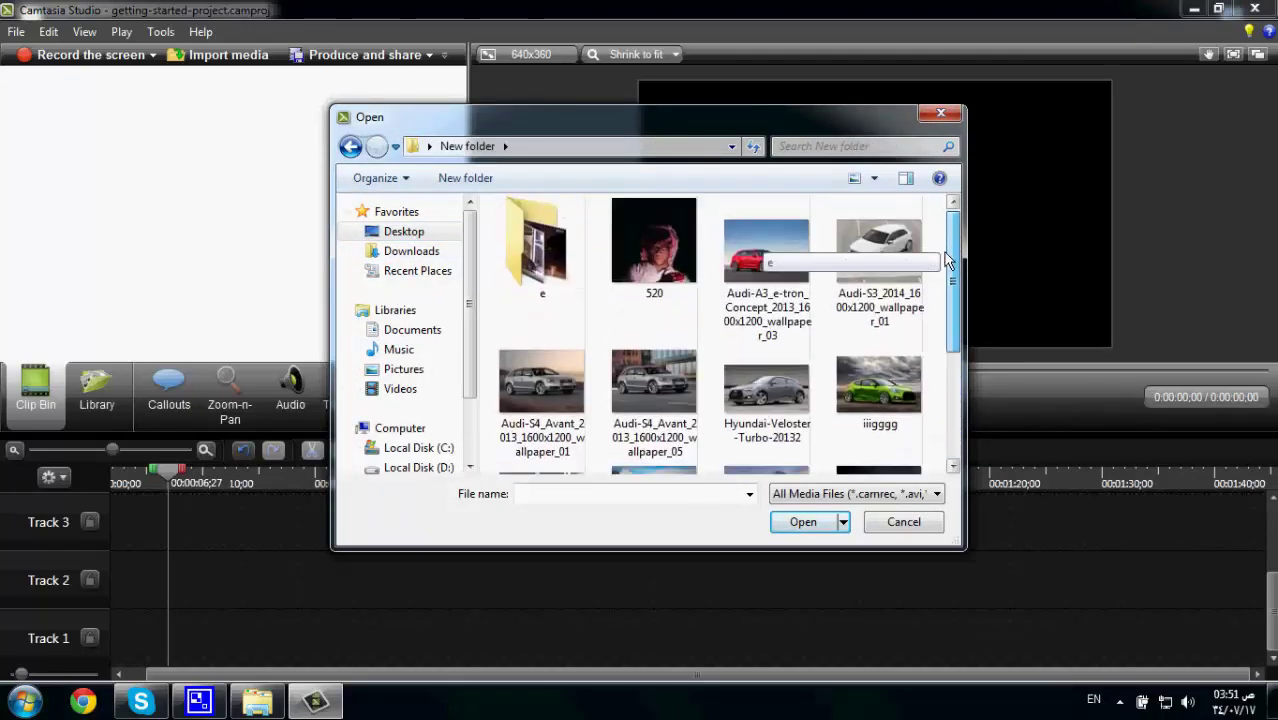
pyautogui.doubleClick(572, 268)
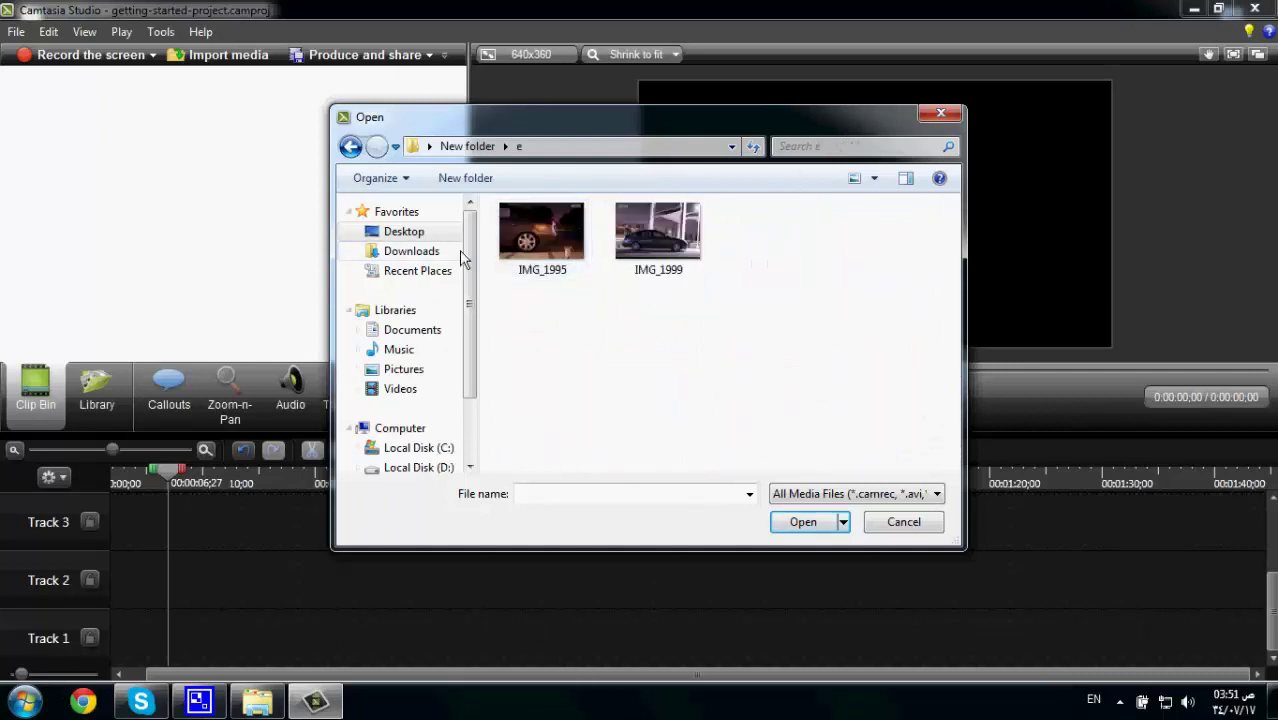
pyautogui.click(412, 238)
# Import the video درس عمل شعار من الاشكال.avi from the CamStudio folder and place it at the start of Track 3
pyautogui.doubleClick(597, 363)
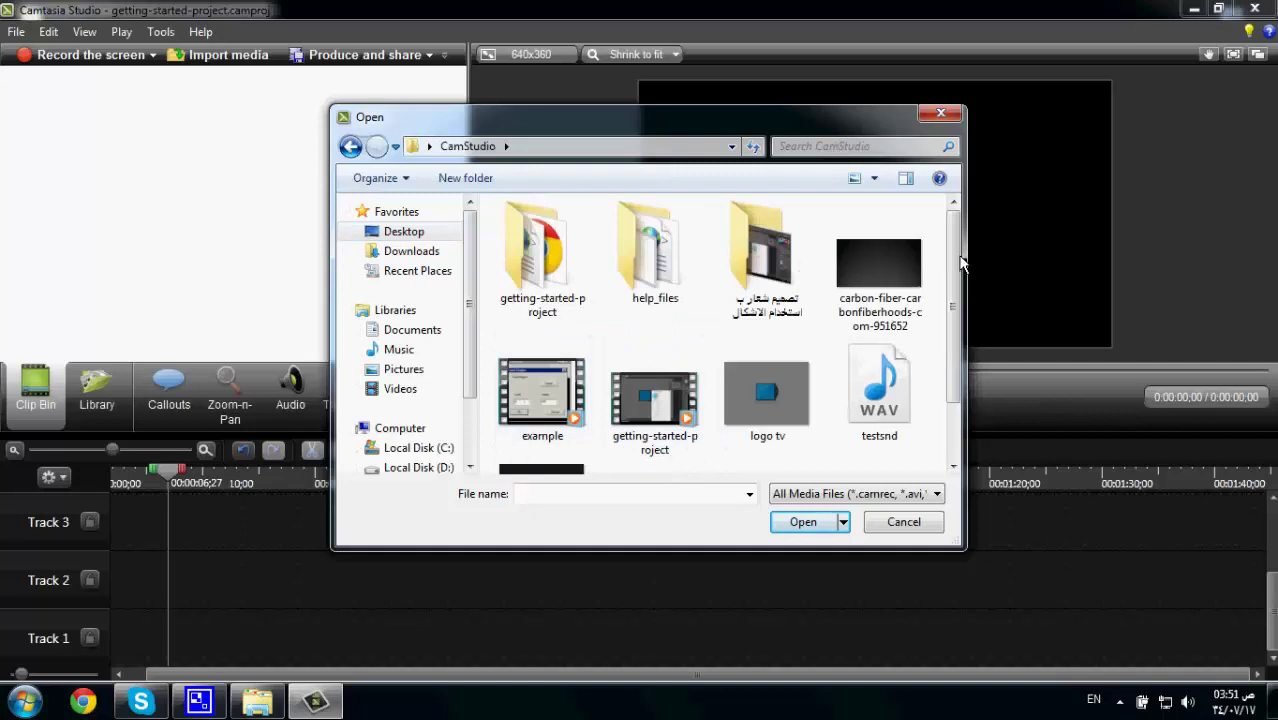
pyautogui.scroll(-2, 958, 262)
pyautogui.doubleClick(624, 432)
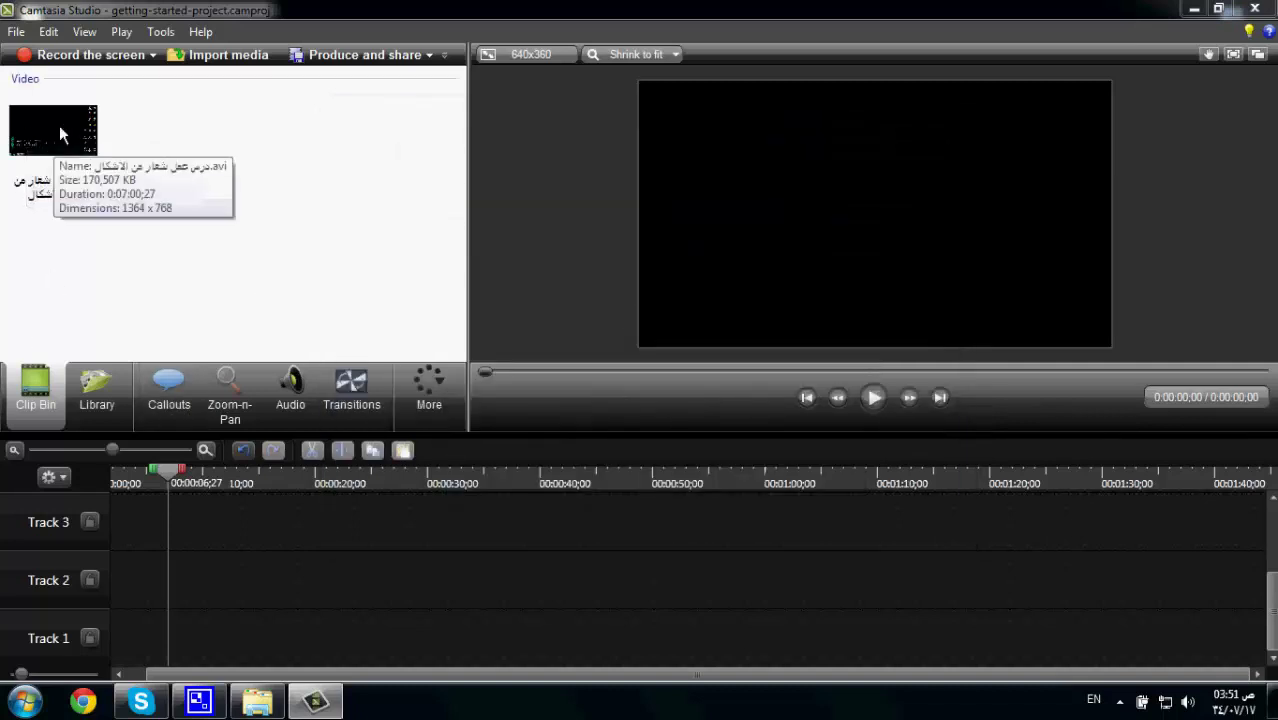
pyautogui.click(55, 130)
pyautogui.moveTo(145, 543); pyautogui.dragTo(181, 554)
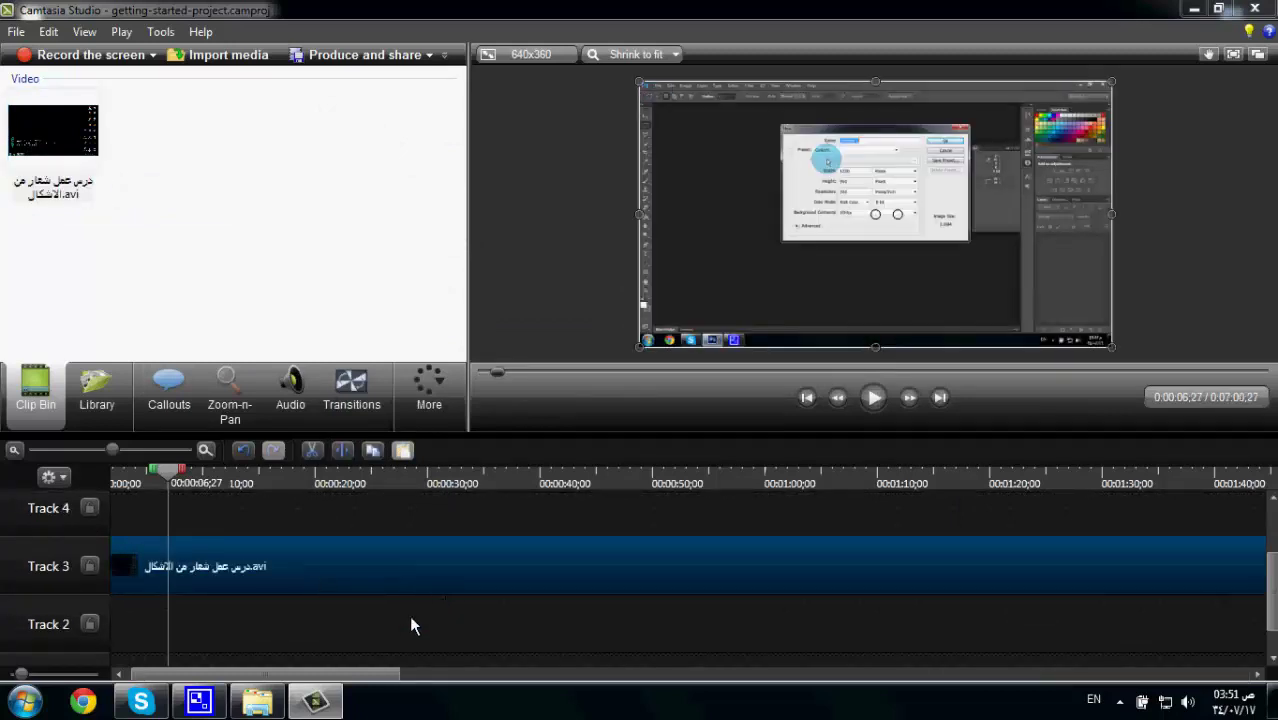
# Set the editing dimensions to 1278 x 720, Automatic (up to 720p), and enlarge the clip to fill the canvas
pyautogui.click(527, 60)
pyautogui.click(785, 351)
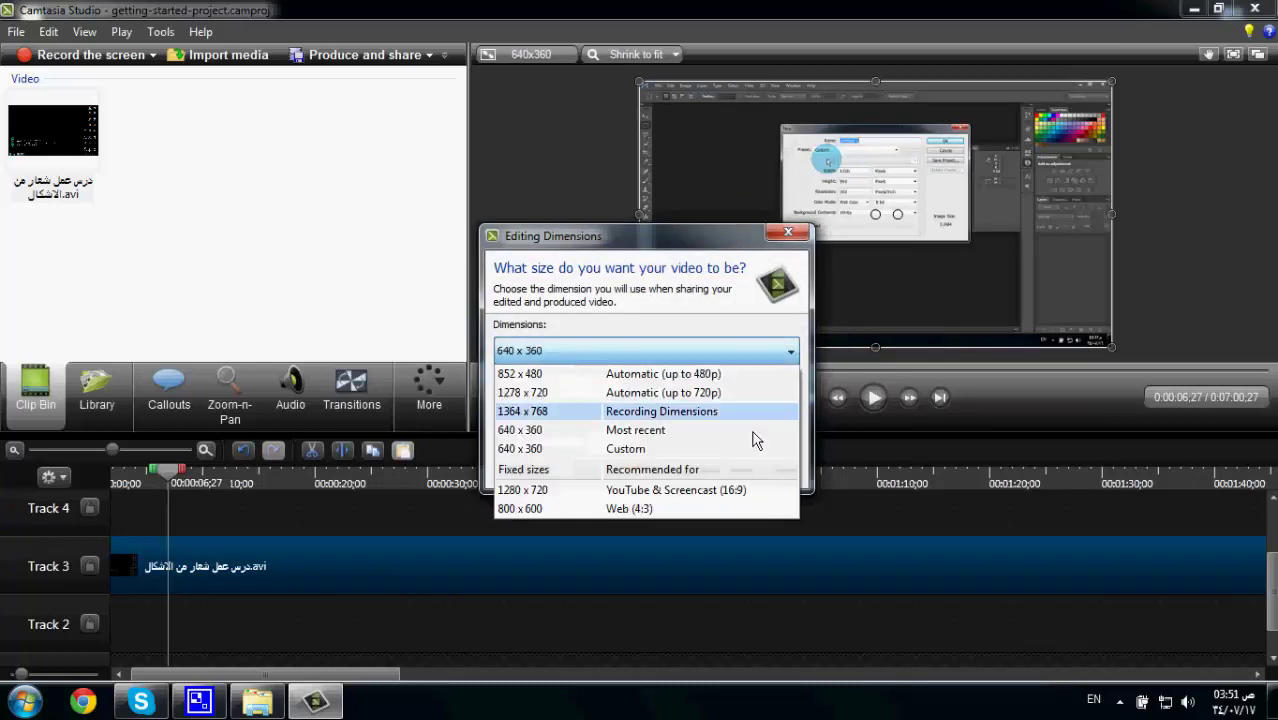
pyautogui.click(575, 399)
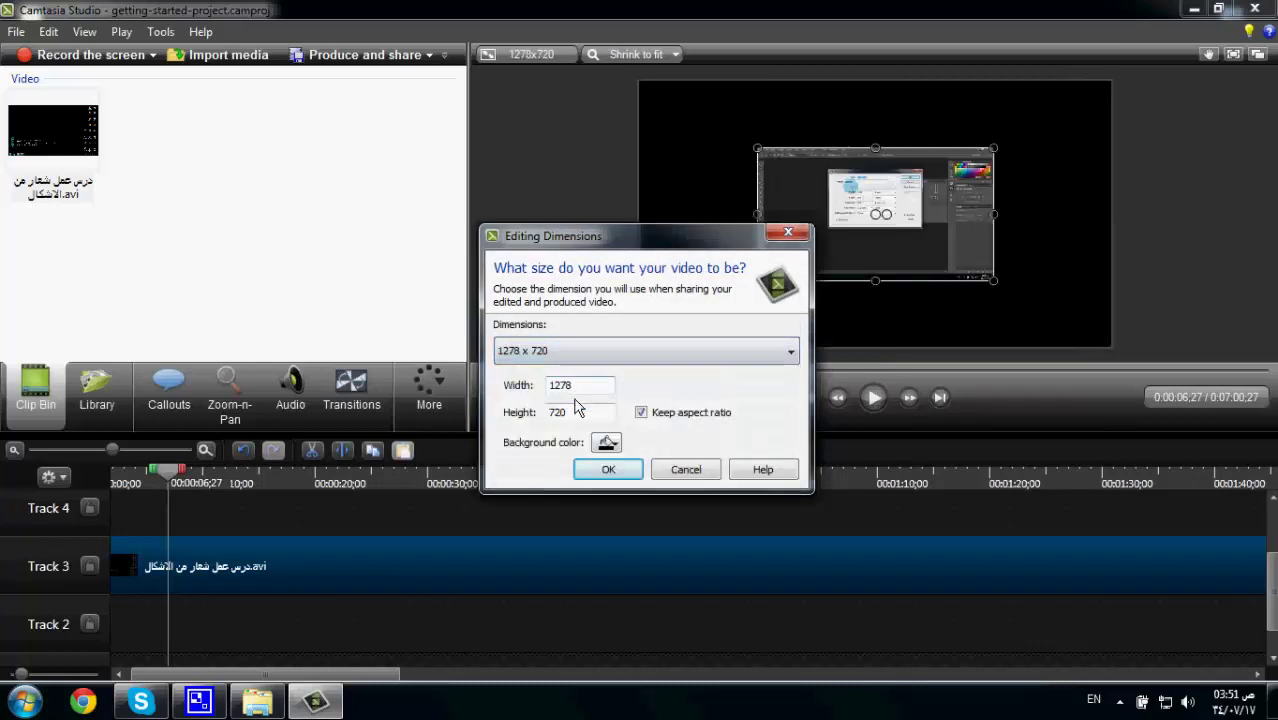
pyautogui.click(604, 470)
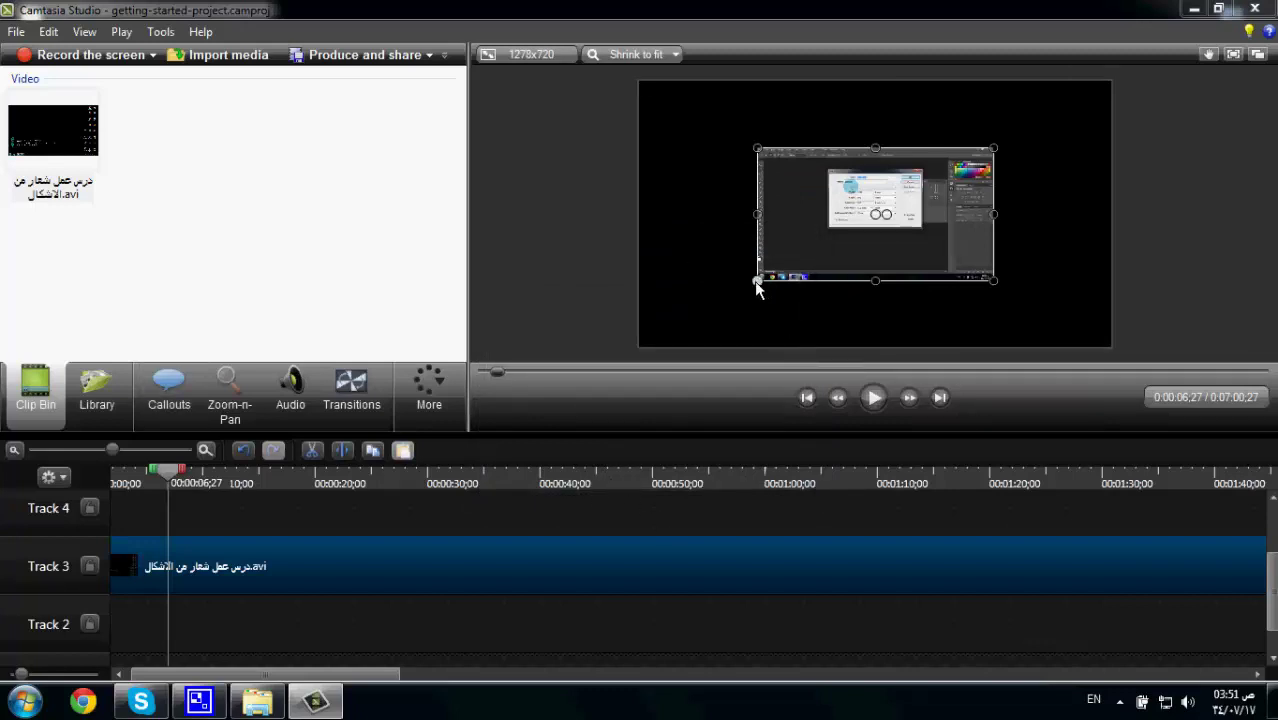
pyautogui.moveTo(756, 281); pyautogui.dragTo(645, 343)
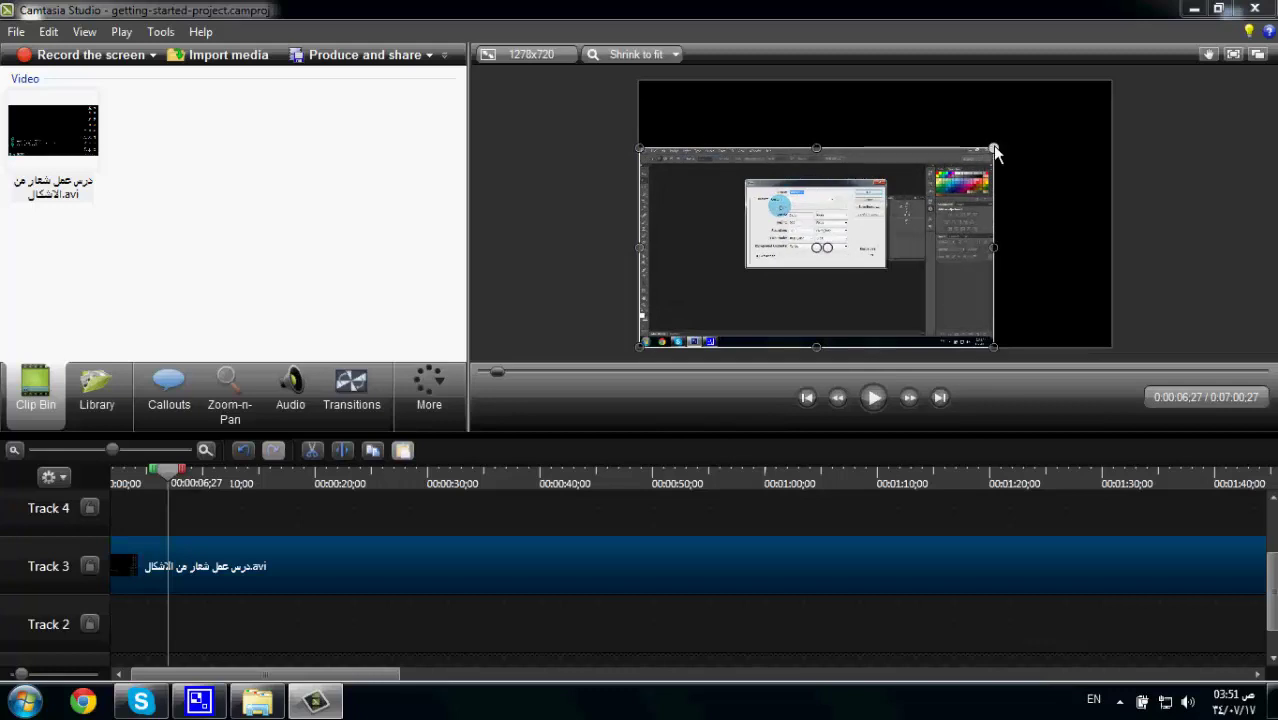
pyautogui.moveTo(993, 148); pyautogui.dragTo(1118, 86)
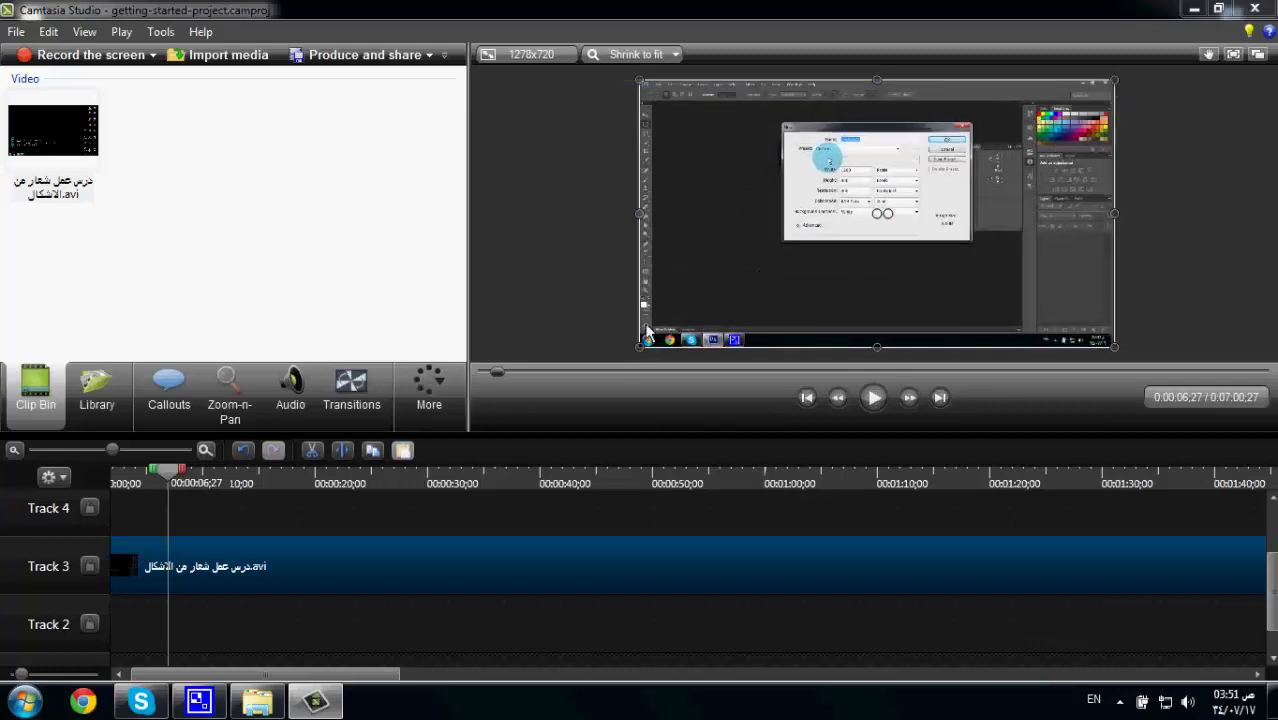
# Set the clip speed of the video on Track 3 to 116% of the original
pyautogui.rightClick(628, 545)
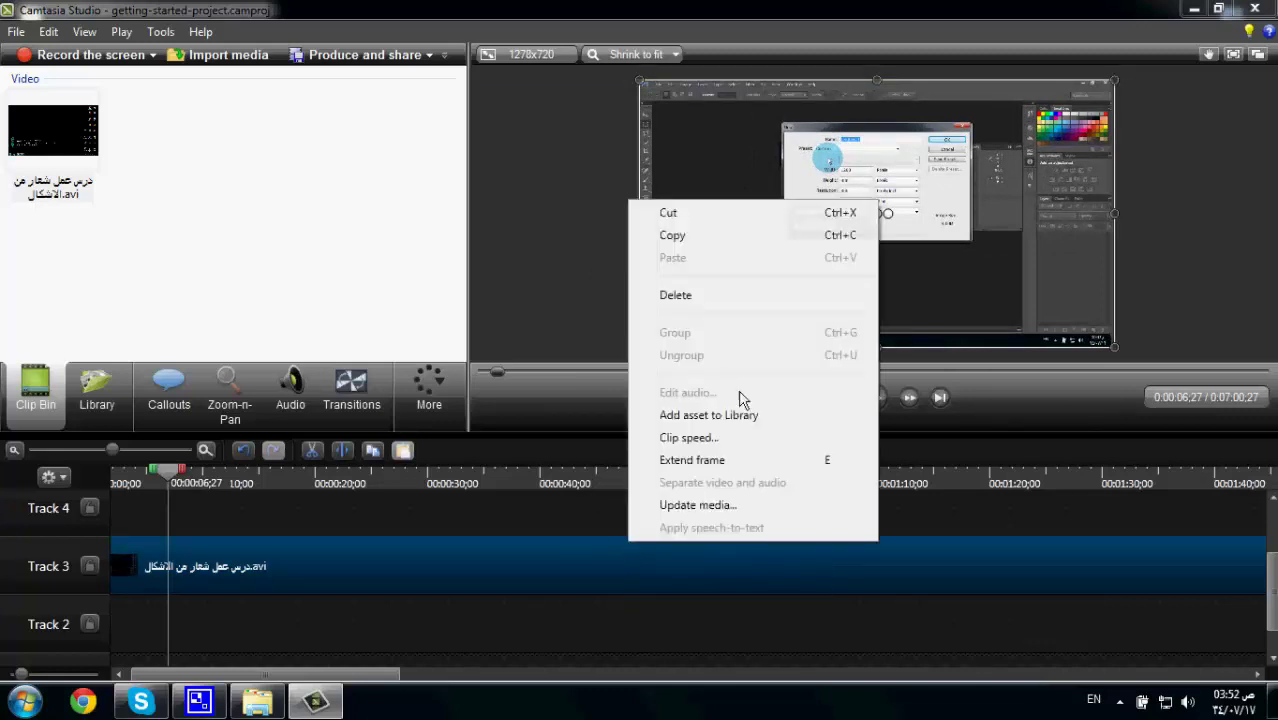
pyautogui.click(709, 443)
pyautogui.click(565, 299)
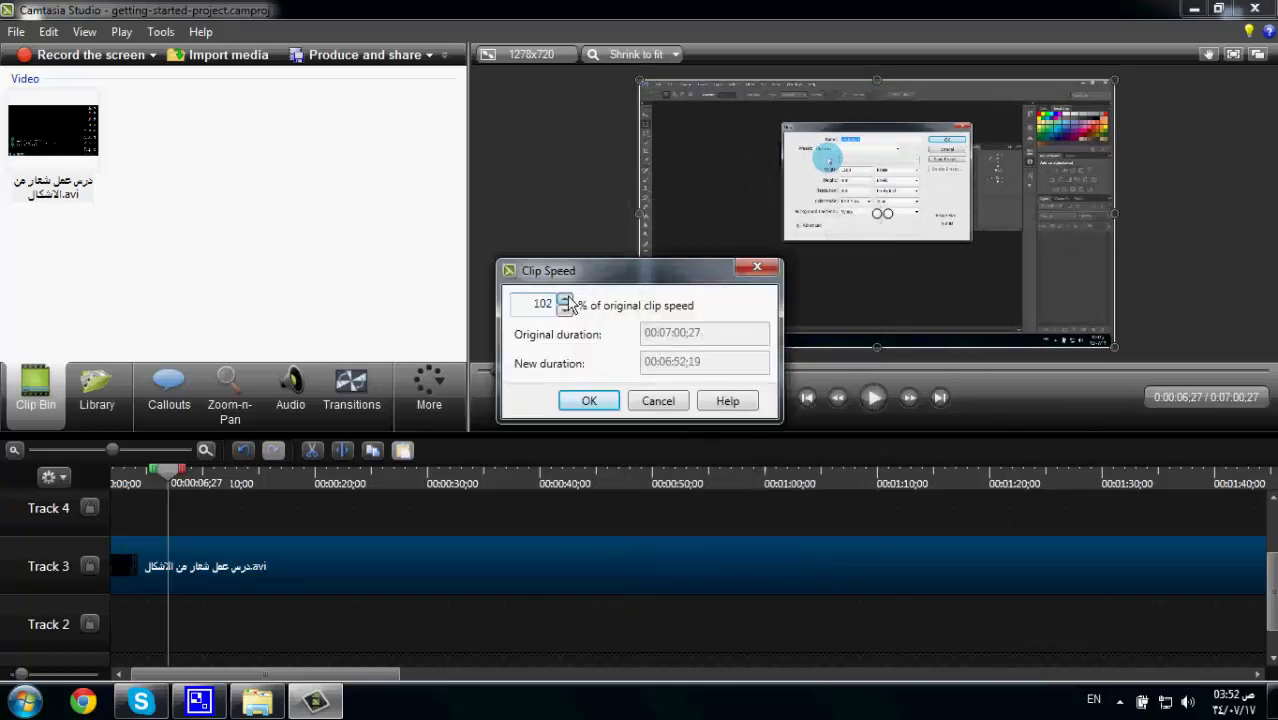
pyautogui.click(565, 299)
pyautogui.click(565, 299)
pyautogui.doubleClick(565, 299)
pyautogui.doubleClick(565, 299)
pyautogui.click(565, 299)
pyautogui.click(565, 299)
pyautogui.click(565, 299)
pyautogui.click(565, 300)
pyautogui.click(565, 300)
pyautogui.click(588, 401)
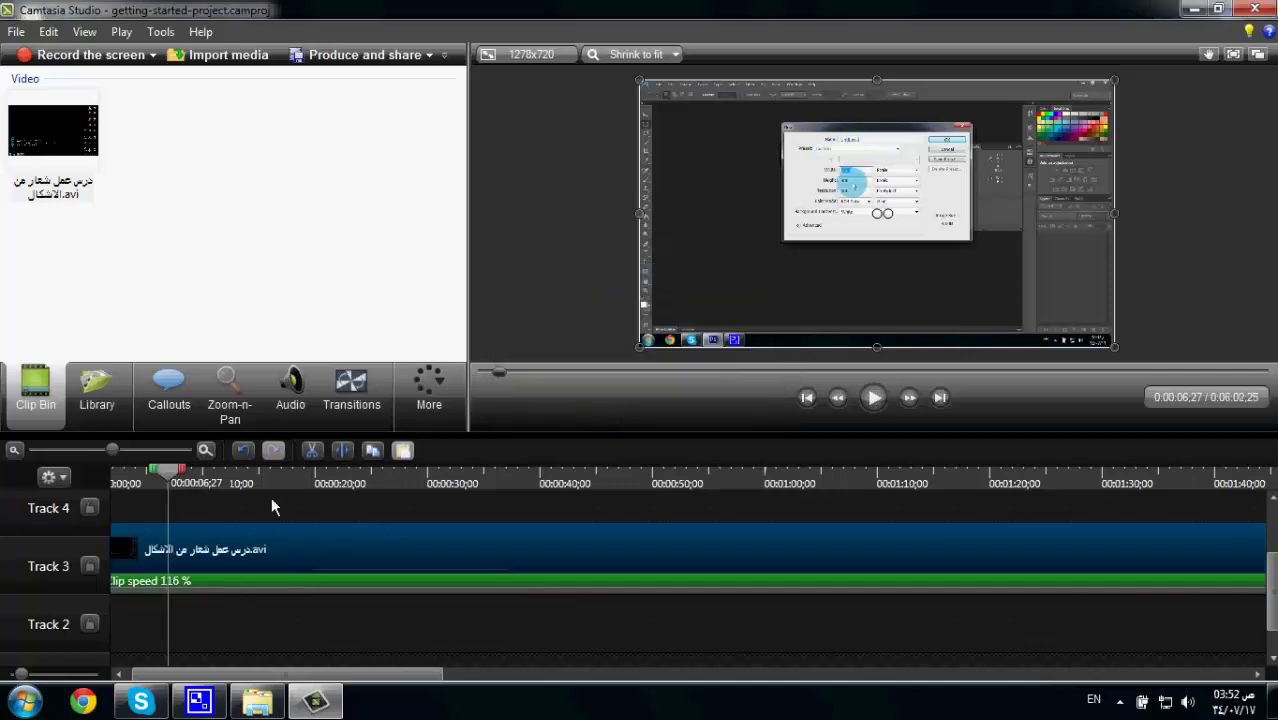
# Start producing the project with the MP4 only (up to 720p) preset and proceed to the save location settings
pyautogui.click(16, 31)
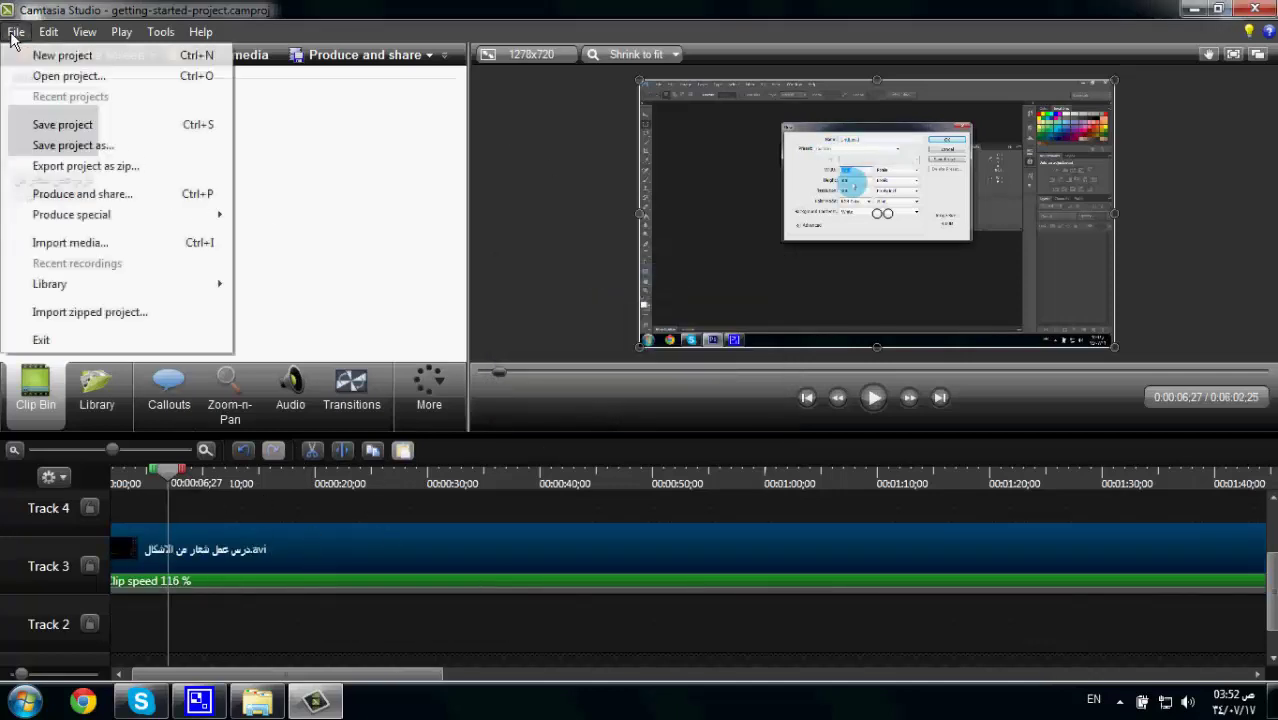
pyautogui.click(55, 197)
pyautogui.click(713, 186)
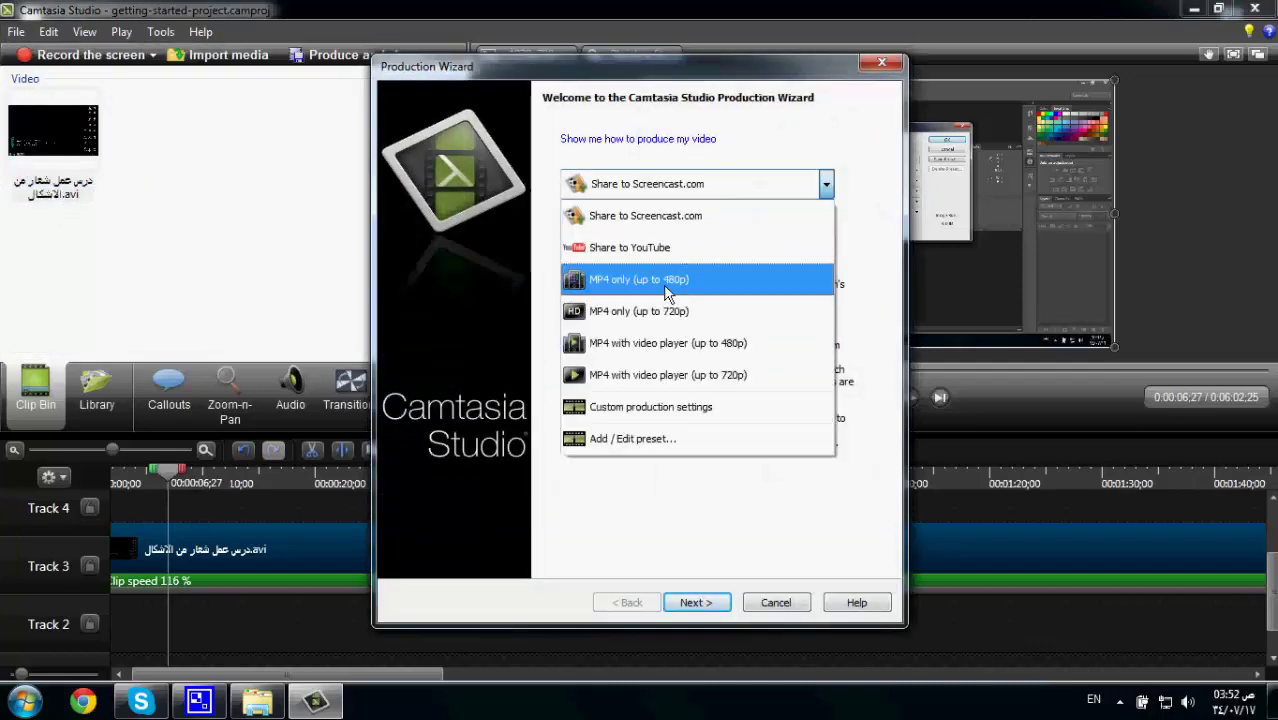
pyautogui.click(659, 312)
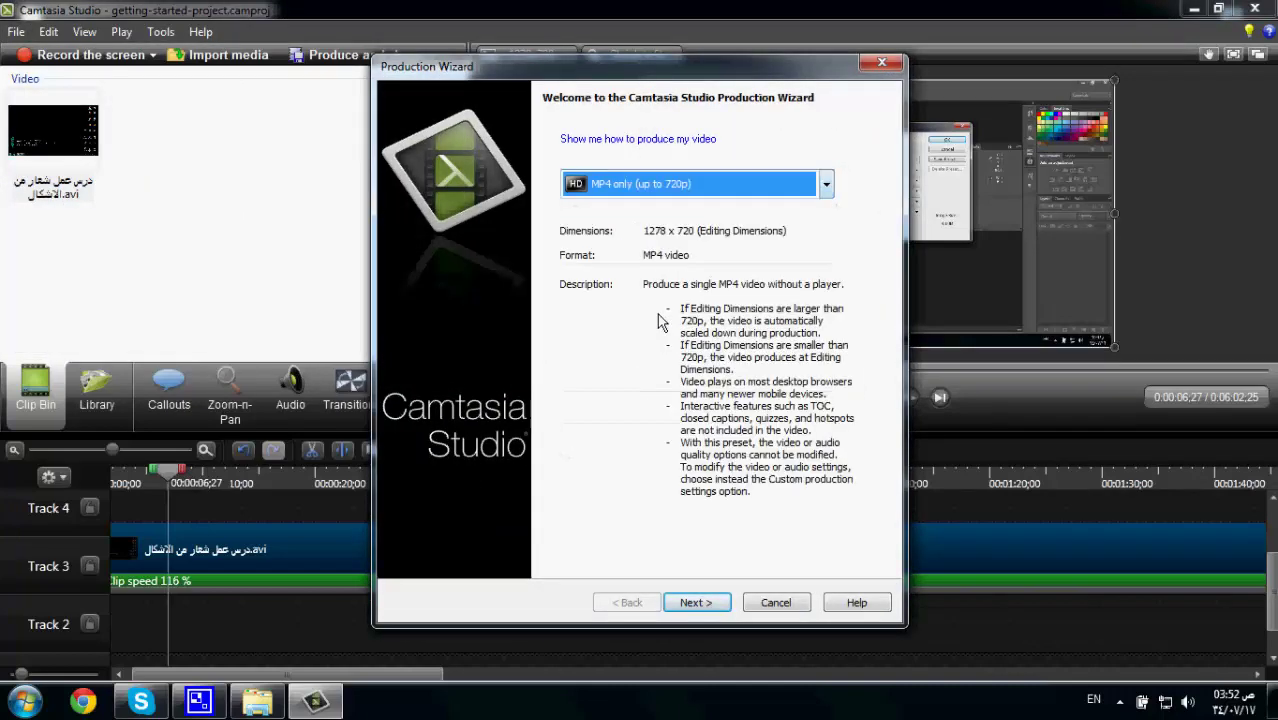
pyautogui.click(696, 602)
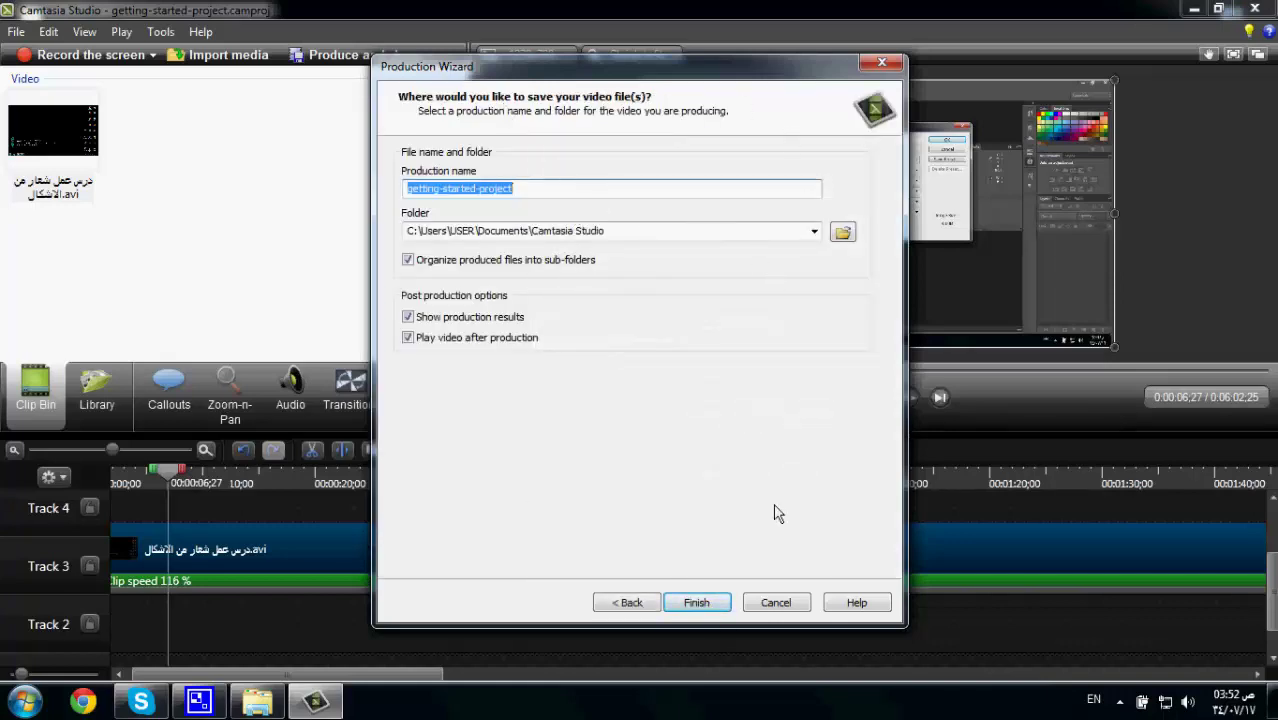
# Set the production to save on the Desktop under the name 01 and render the video
pyautogui.click(843, 233)
pyautogui.click(405, 231)
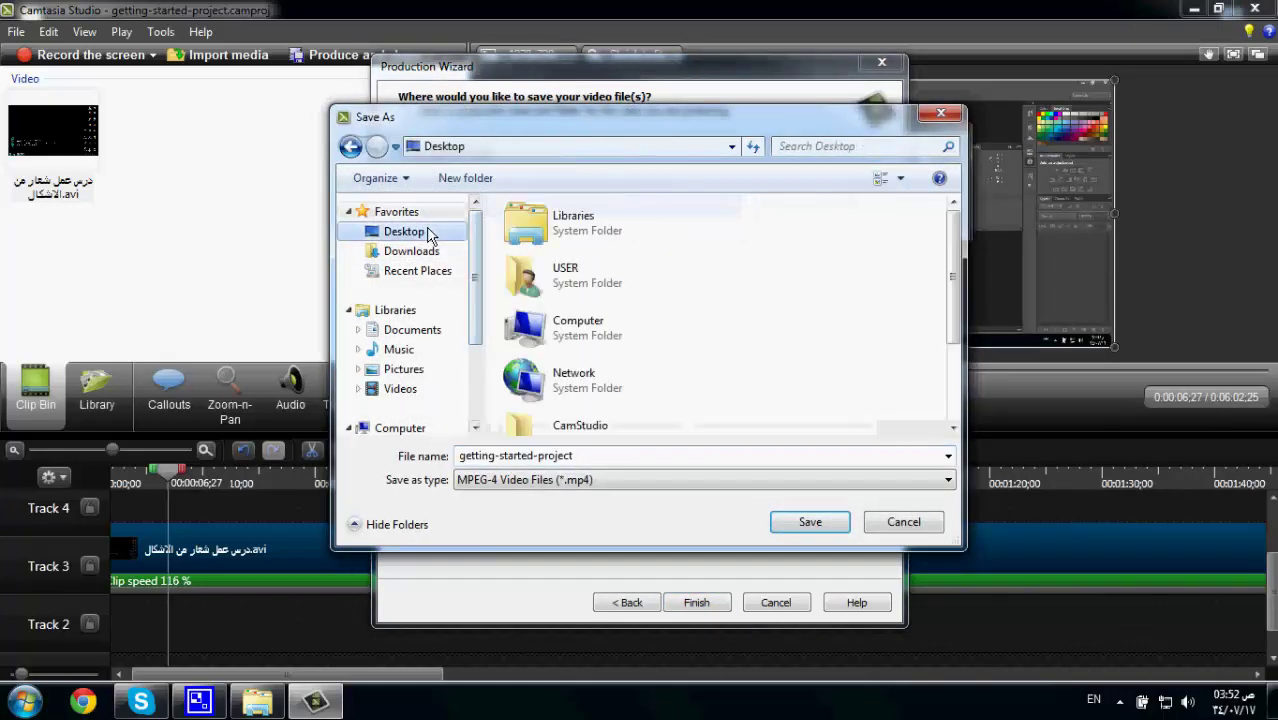
pyautogui.doubleClick(615, 456)
pyautogui.write('0')
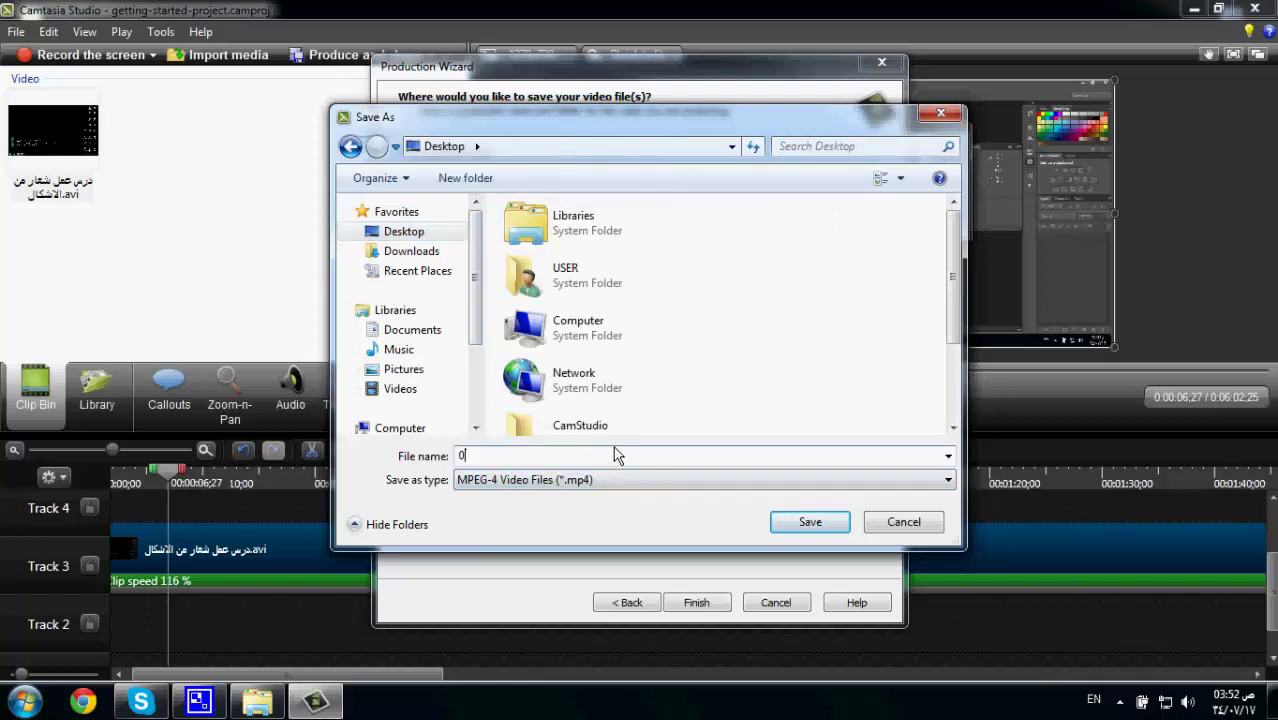
pyautogui.write('1')
pyautogui.click(810, 523)
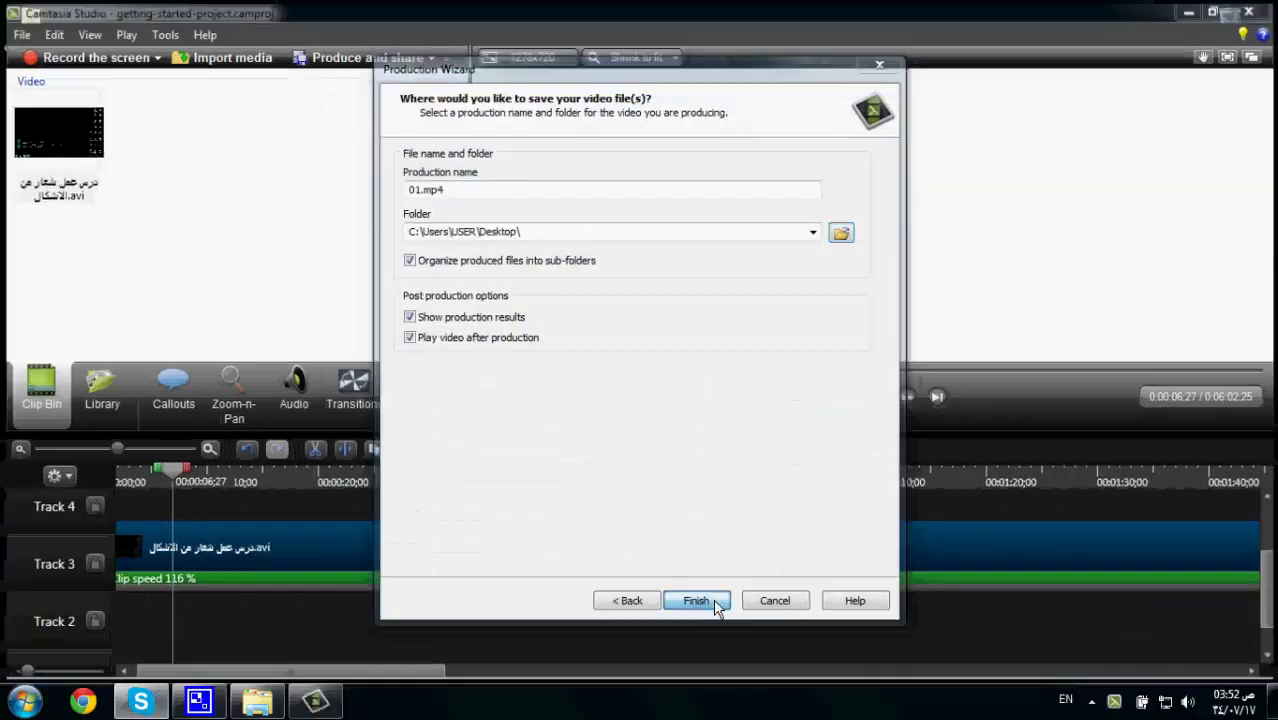
pyautogui.click(697, 601)
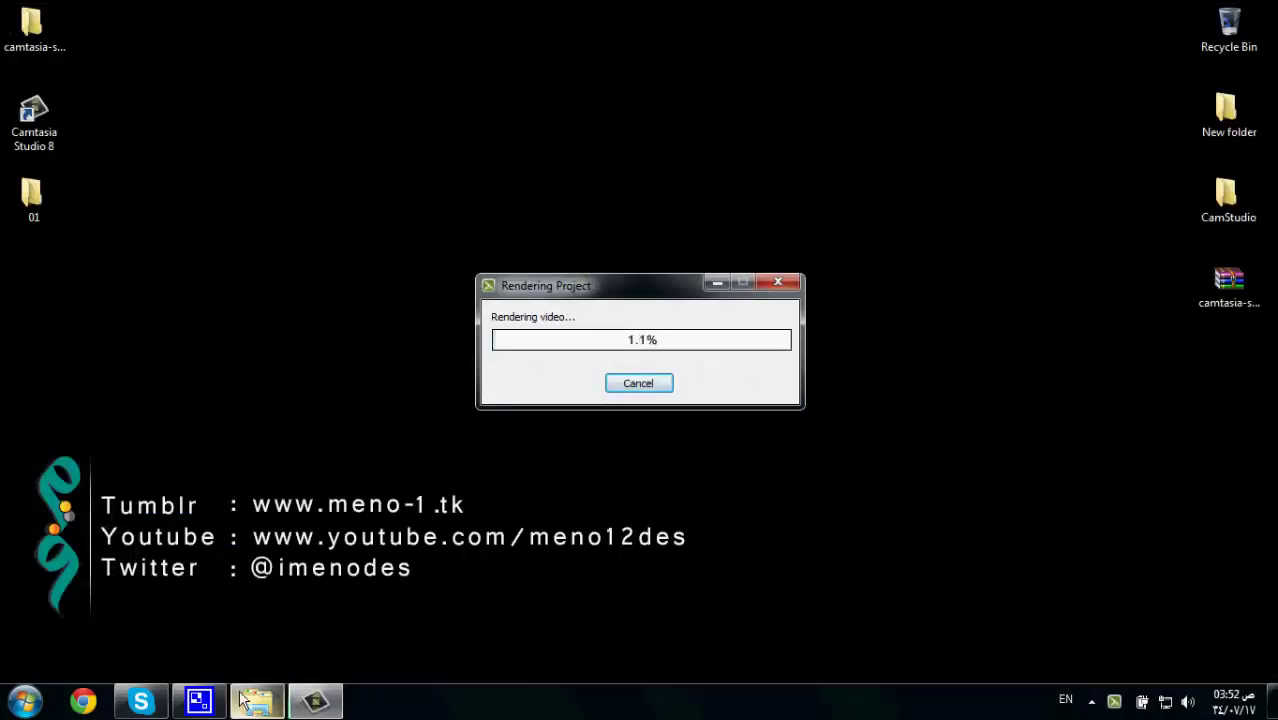
pyautogui.moveTo(250, 697)
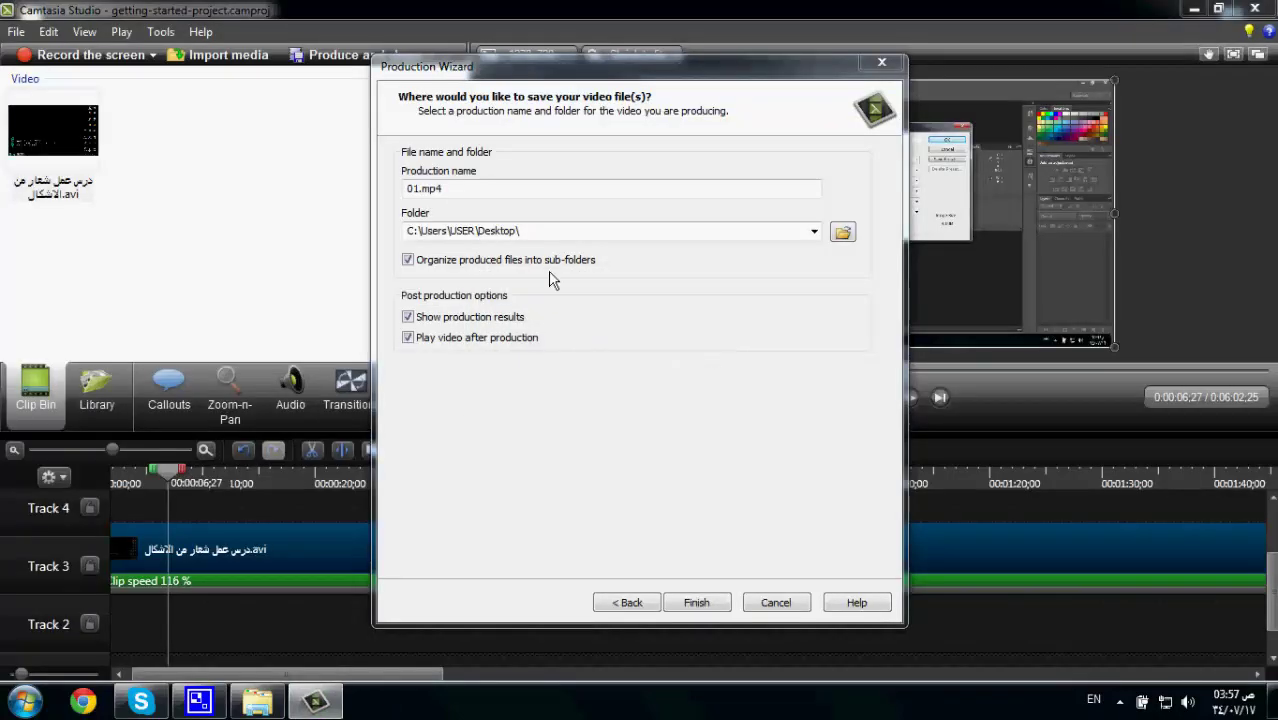
pyautogui.click(694, 600)
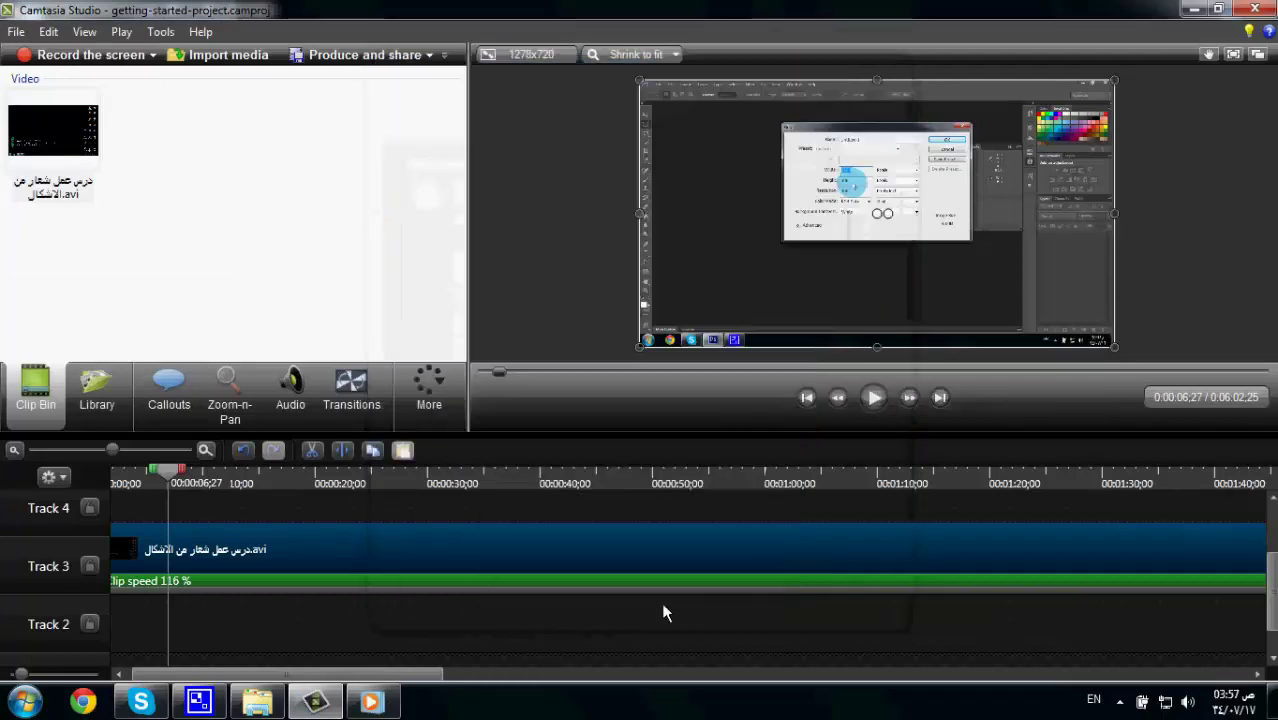
# Close Camtasia Studio and the media player, and play the produced video from the 01 folder on the desktop
pyautogui.click(1257, 12)
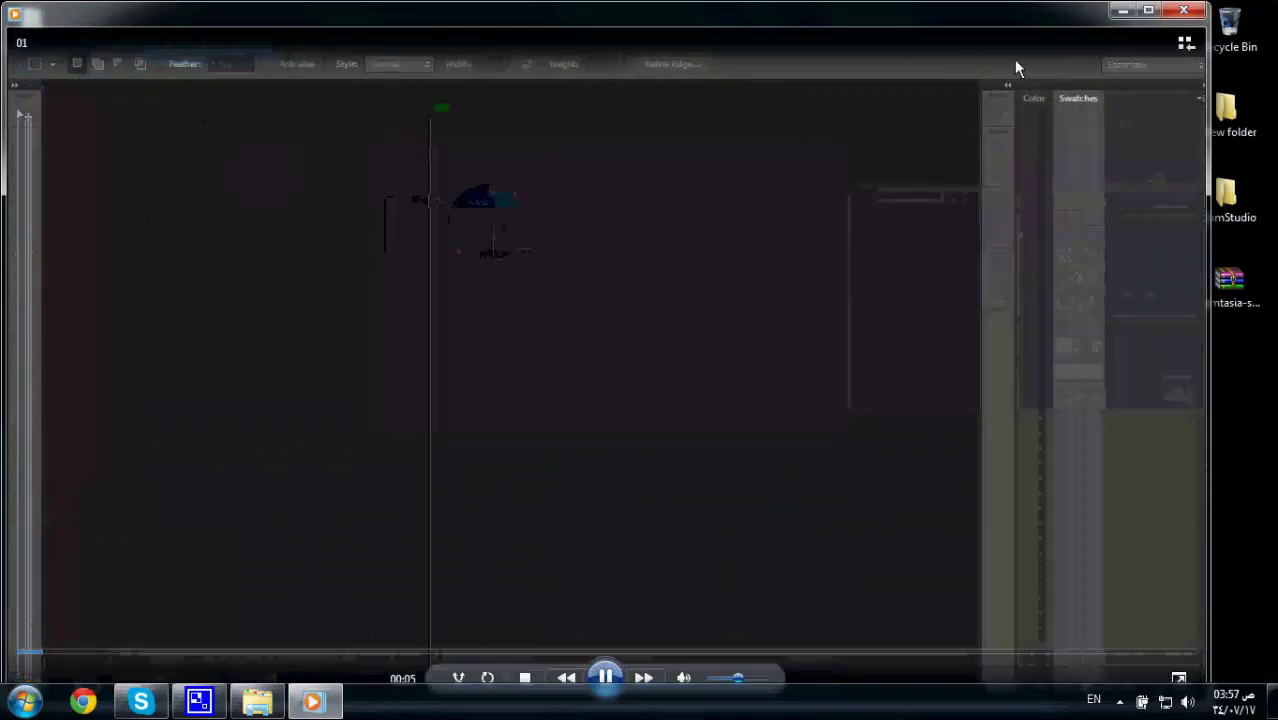
pyautogui.click(1184, 10)
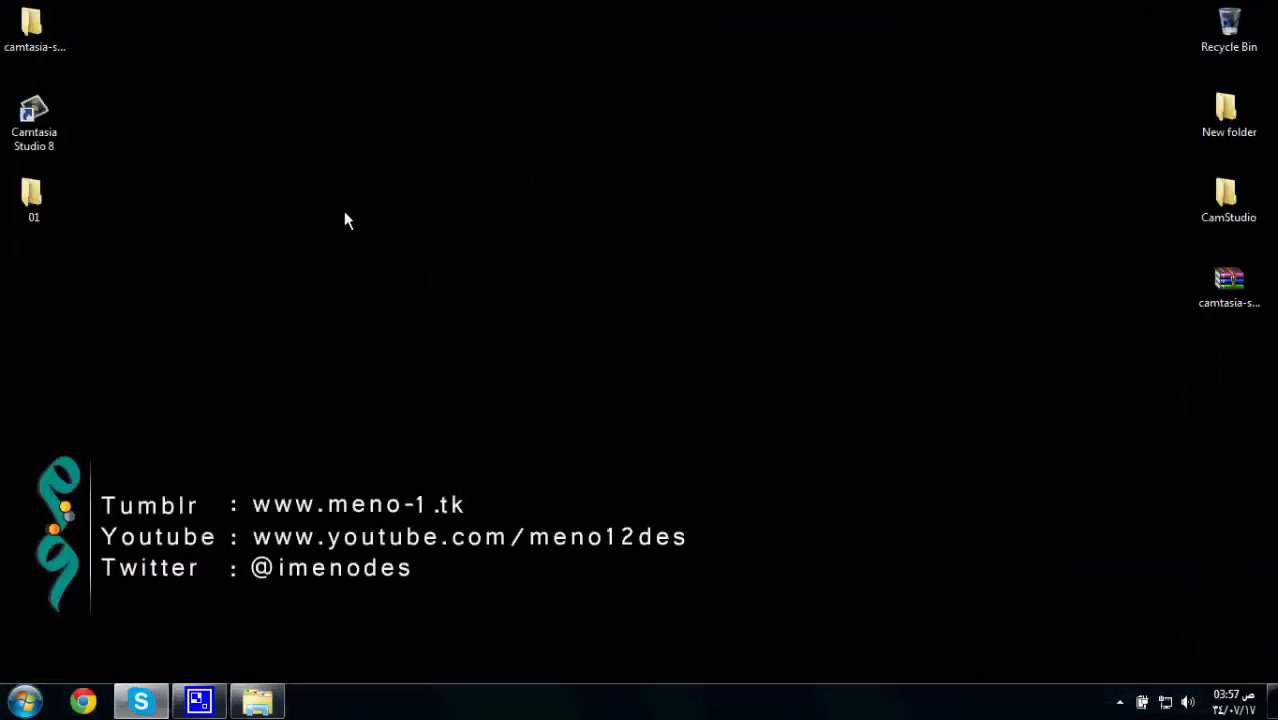
pyautogui.doubleClick(37, 206)
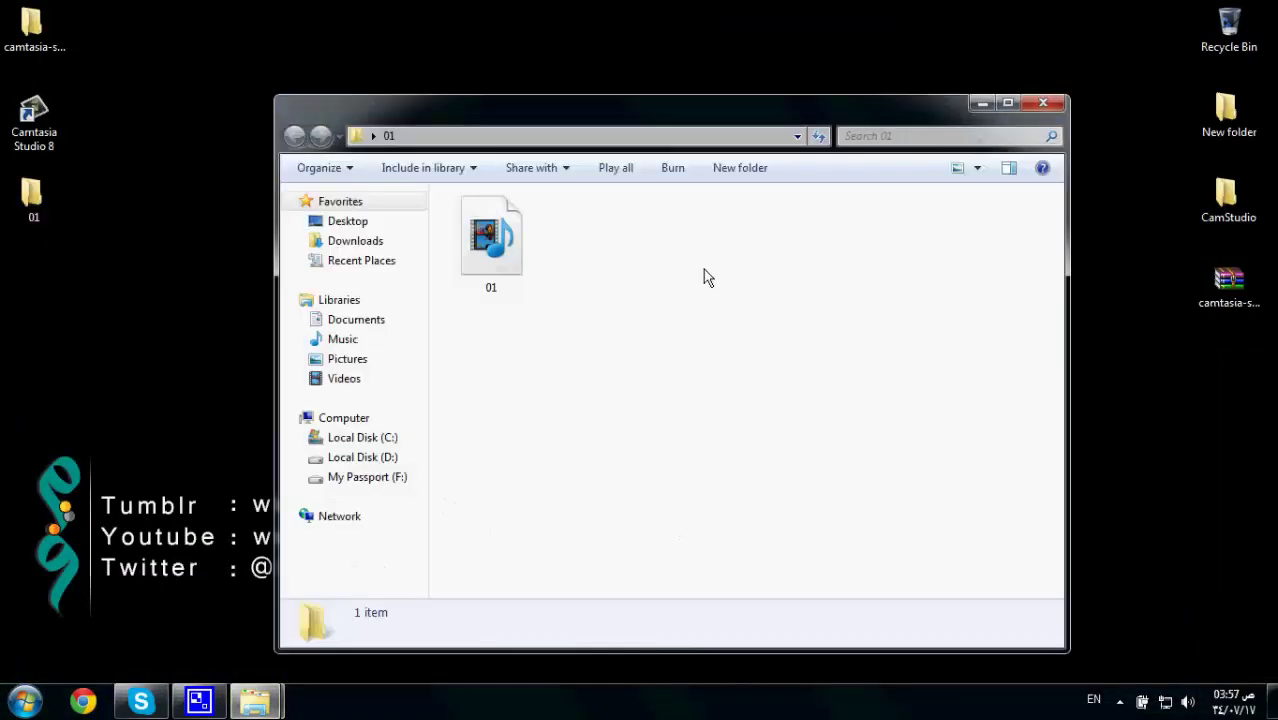
pyautogui.doubleClick(507, 247)
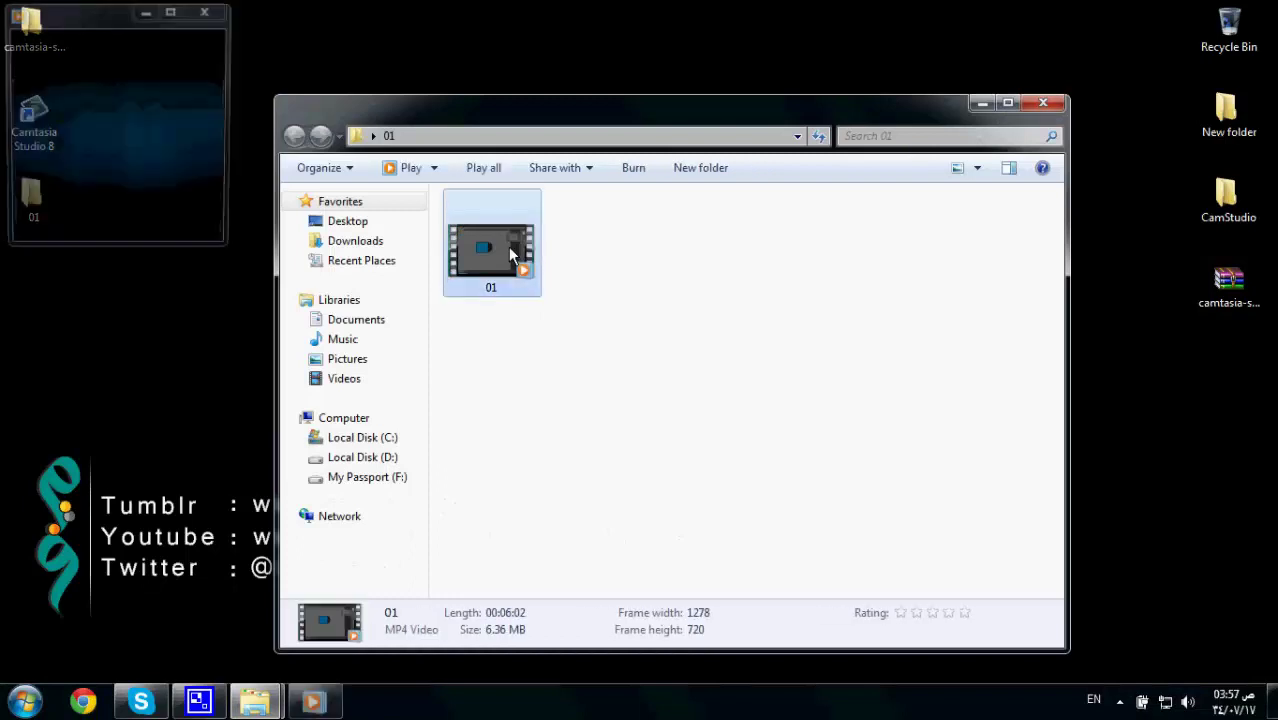